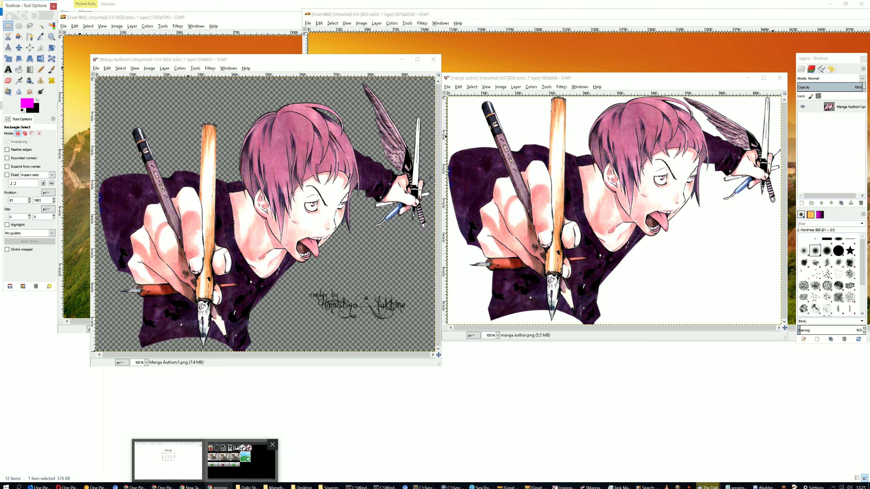
Step: Switch to the flashcard page in the browser and bring both manga author images from GIMP in front of it
left_click(220, 487)
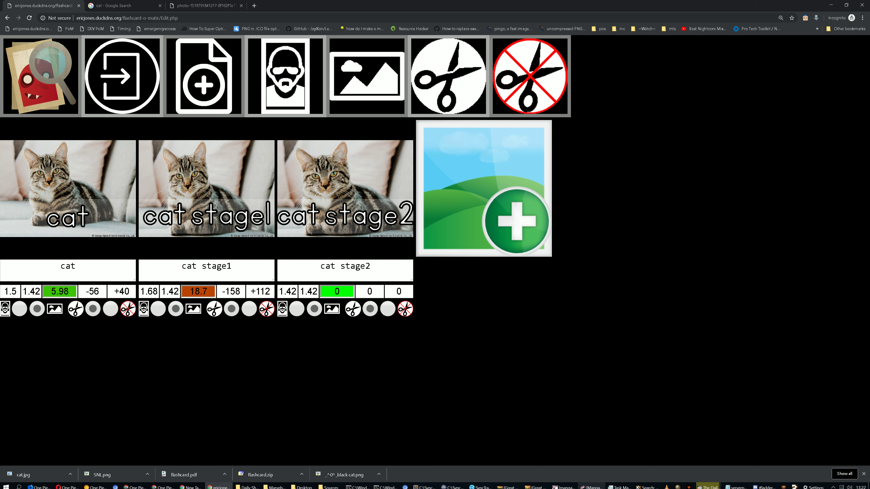
mouse_move(565, 487)
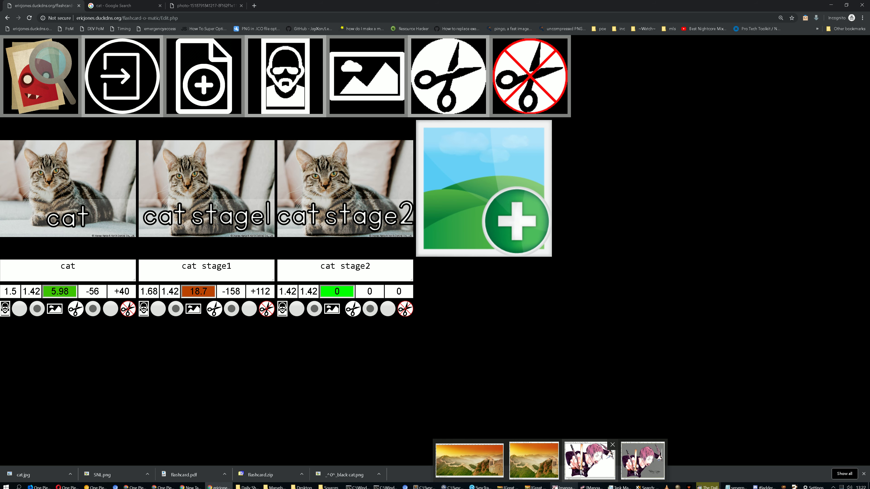
left_click(625, 466)
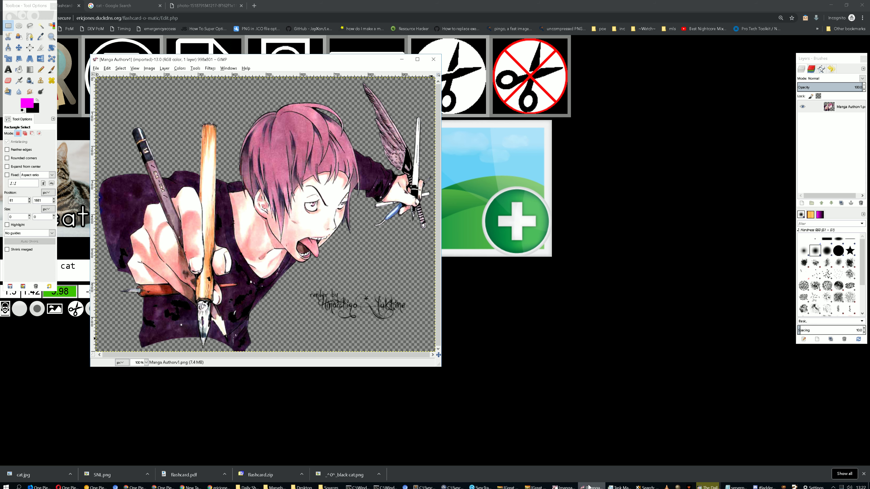
left_click(562, 487)
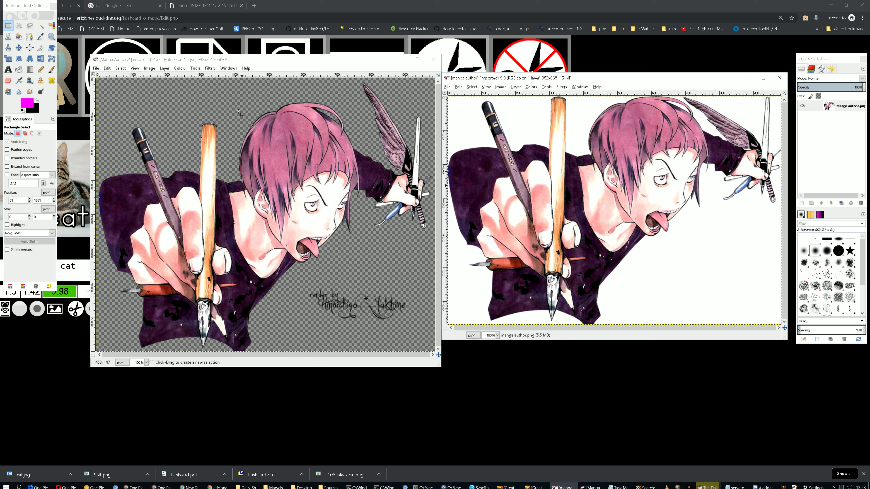
Step: Select a rectangle about 352 × 506 px around the character's head in Manga Authorv1 and try scaling its height to 120%
left_click_drag(238, 106, 356, 267)
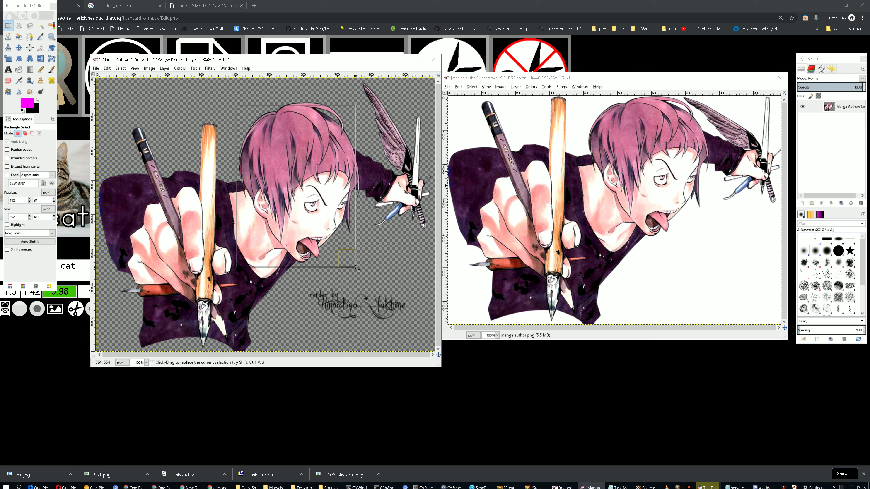
left_click_drag(293, 115, 294, 104)
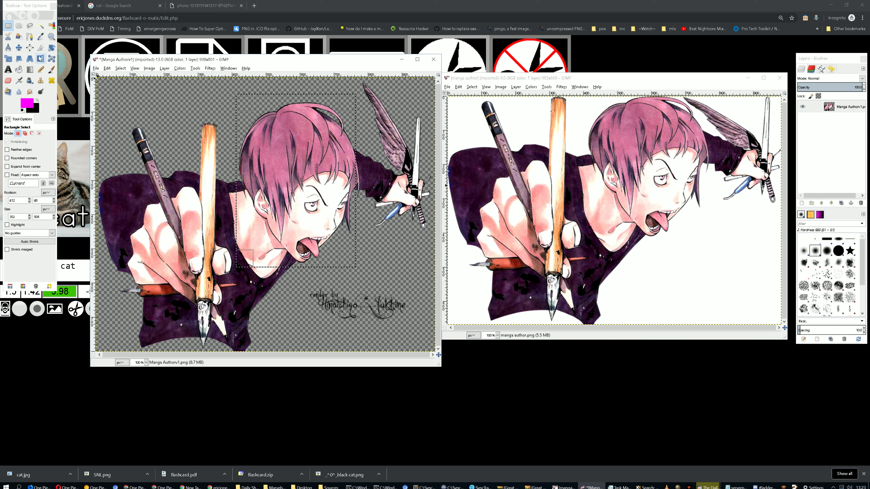
left_click(11, 60)
left_click(323, 229)
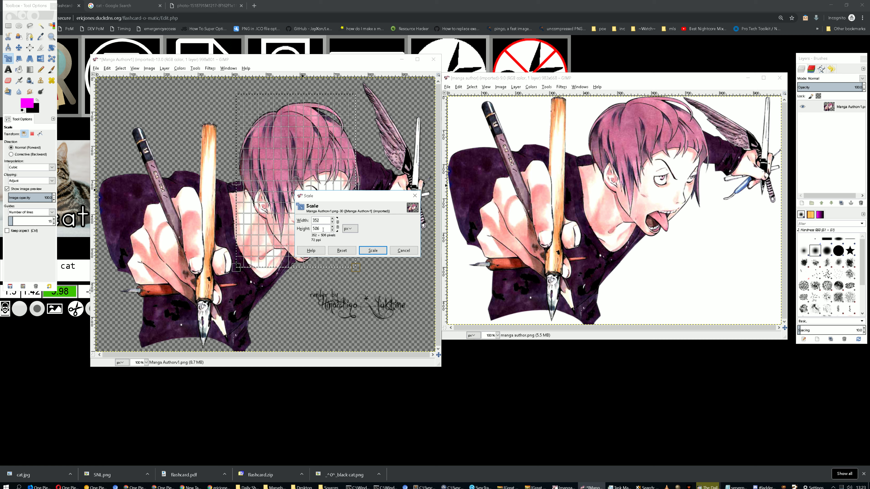
left_click(350, 229)
left_click(349, 236)
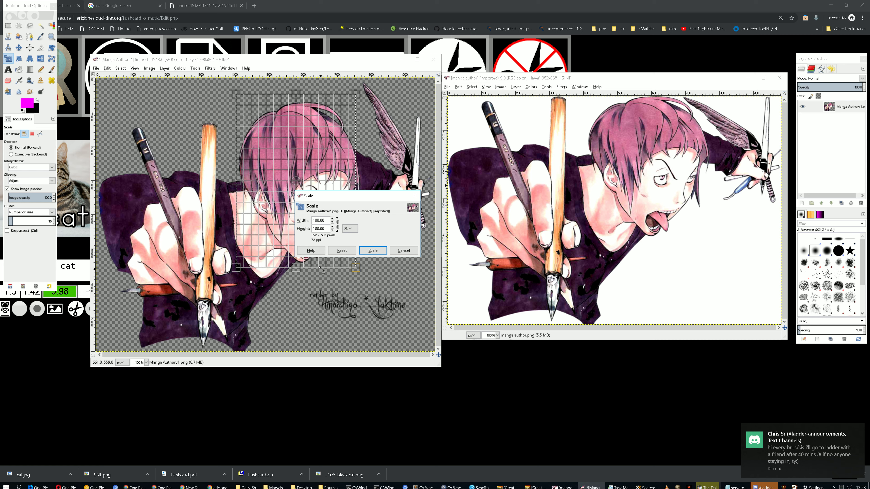
key("BackSpace")
type("2")
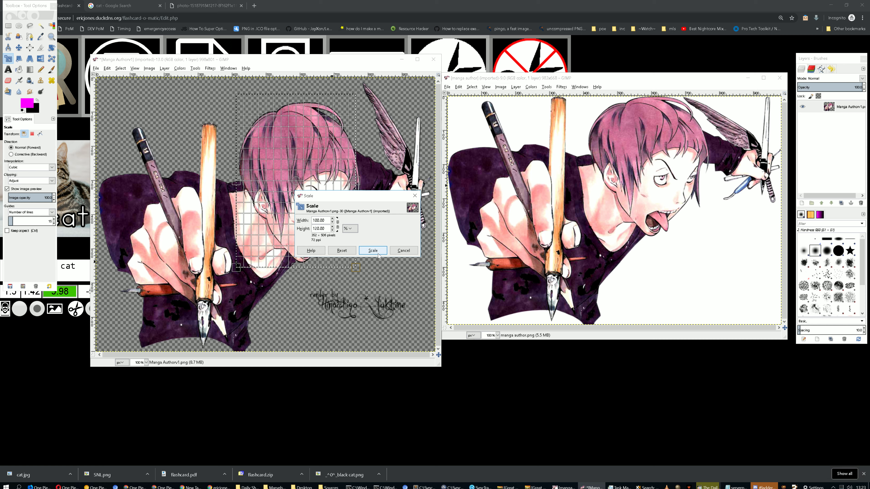
left_click(372, 250)
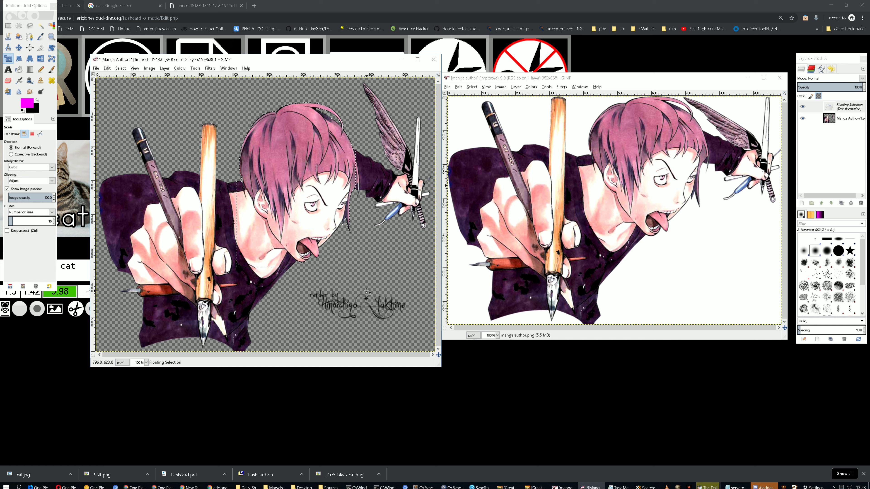
Step: Abandon a second scale of the floating head and undo the first scaling back to the rectangular selection
left_click(320, 209)
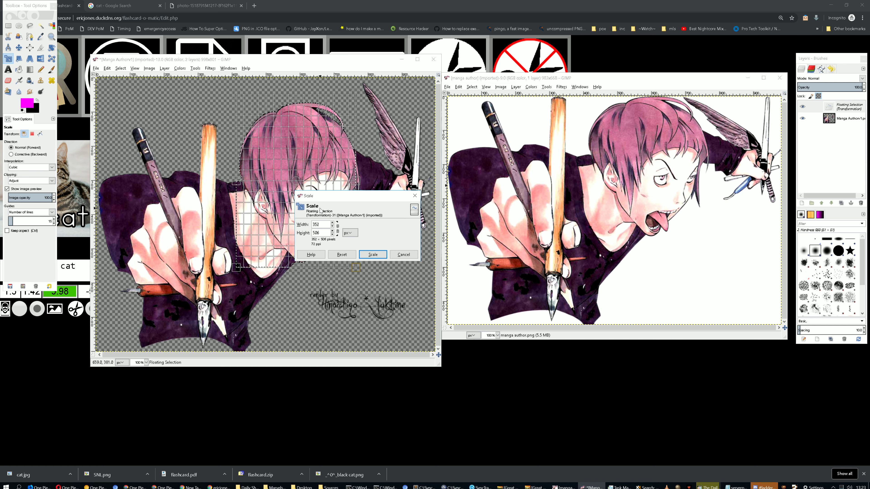
left_click(350, 232)
left_click(353, 240)
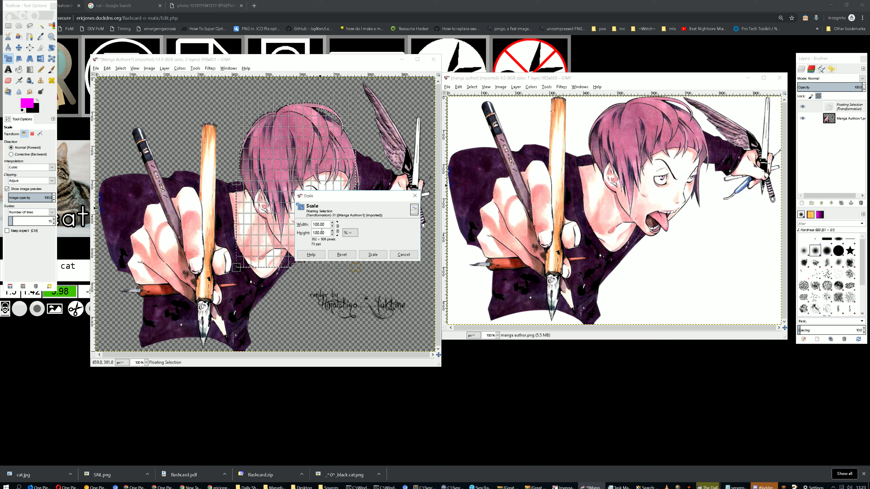
left_click(320, 232)
key("BackSpace")
type("2")
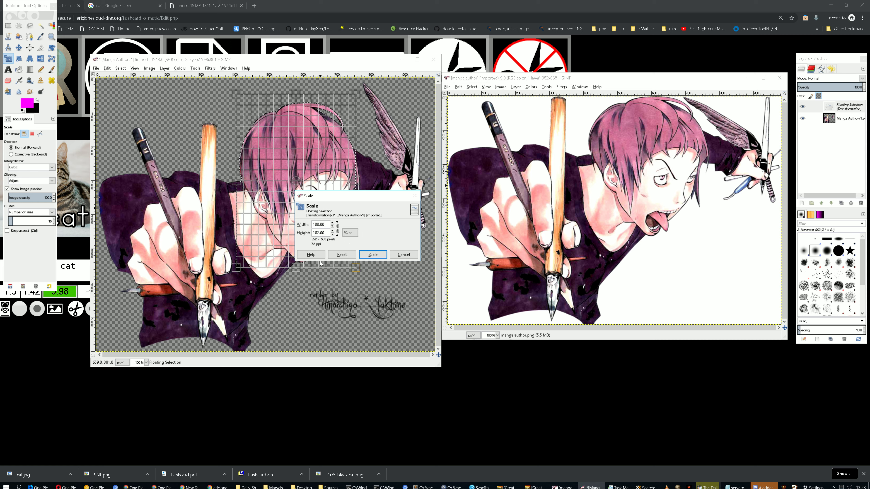
key("BackSpace")
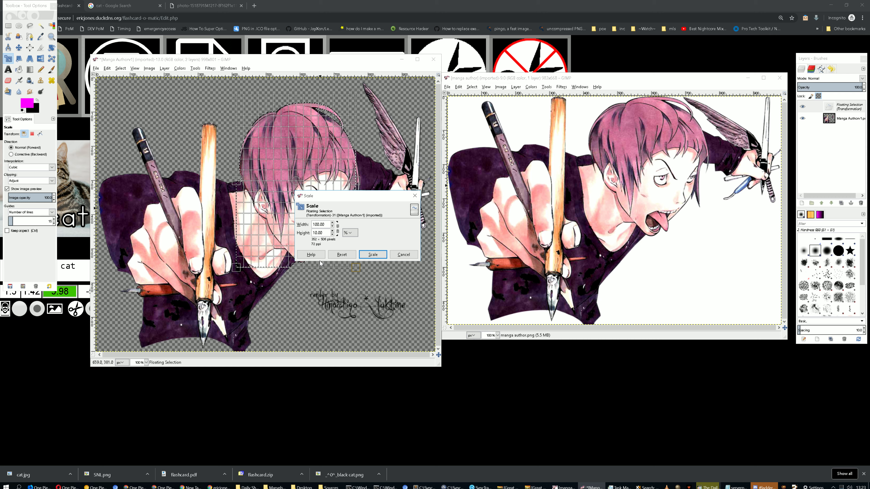
left_click(400, 255)
key("ctrl+z")
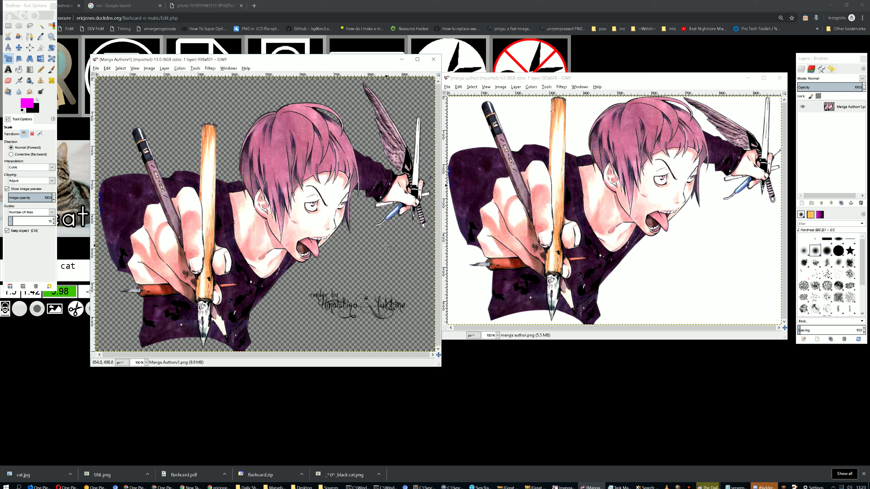
key("ctrl+y")
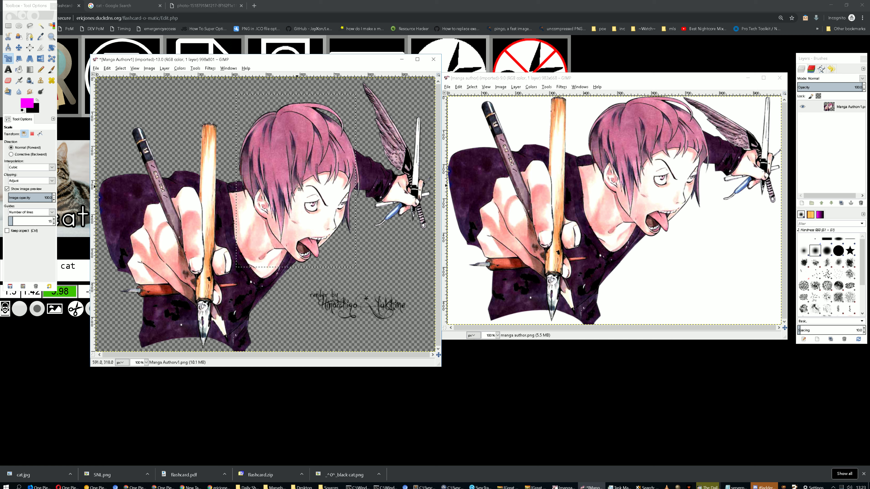
Step: Preview the selected head scaled to 120% height at 100% width, using percent units
left_click(297, 186)
left_click(350, 229)
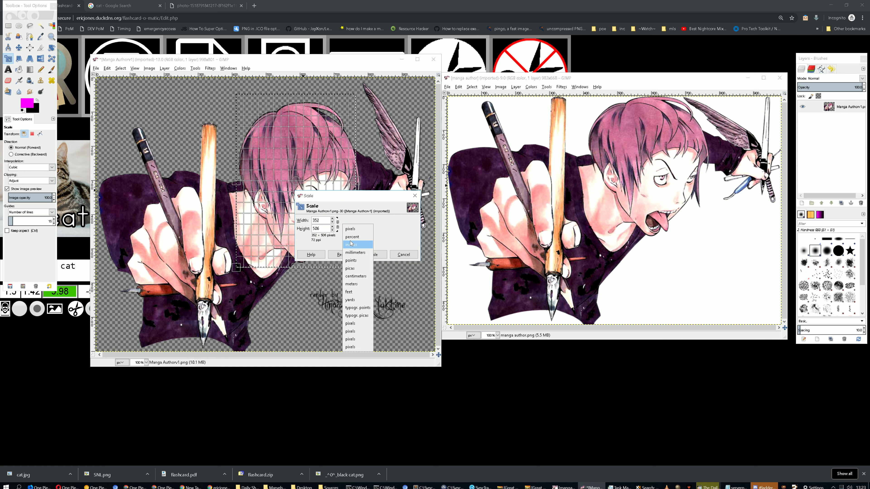
left_click(352, 230)
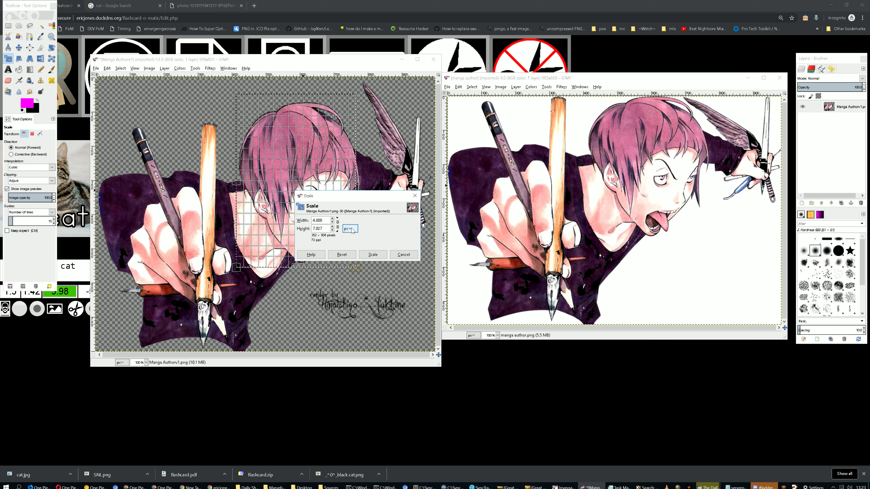
left_click(350, 230)
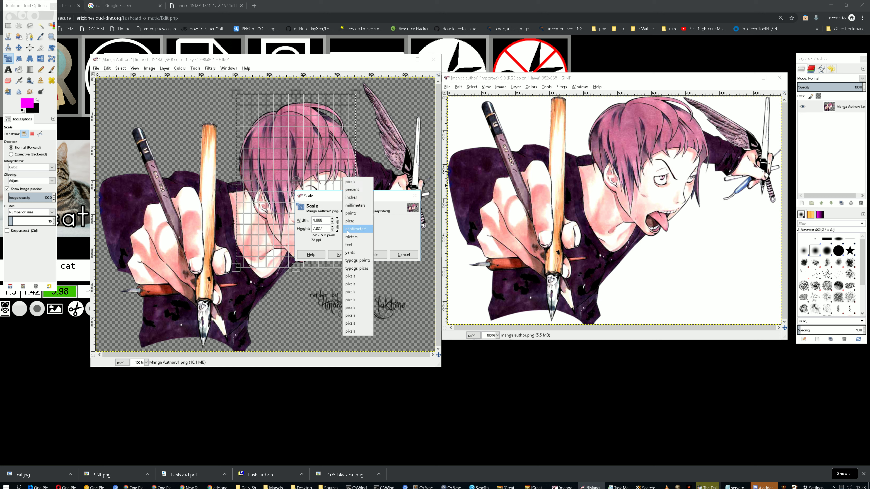
left_click(356, 190)
left_click(314, 228)
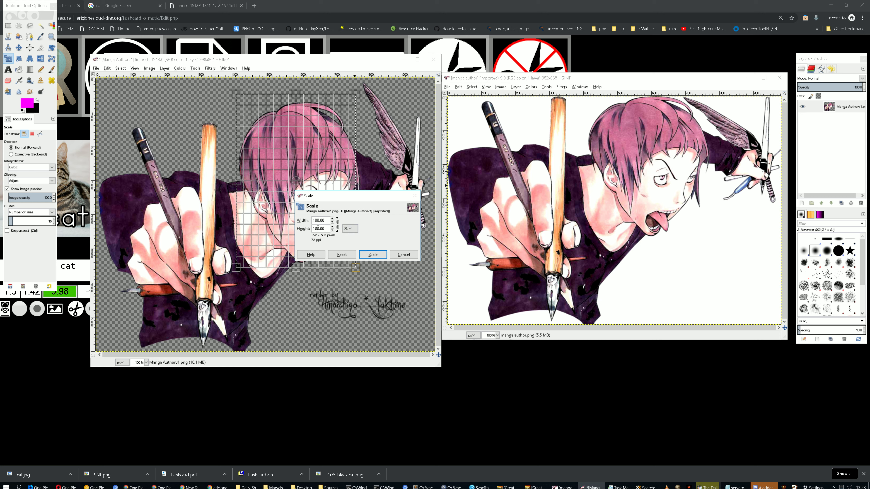
left_click_drag(315, 229, 320, 239)
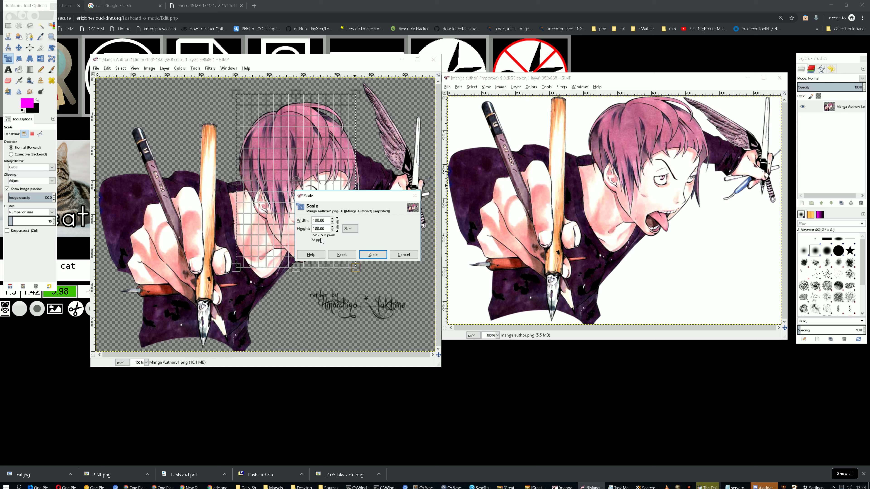
type("2")
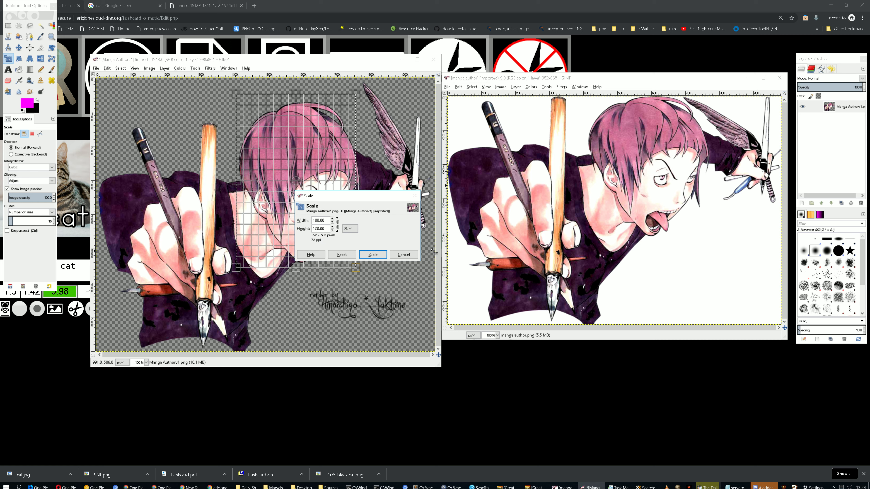
key("Return")
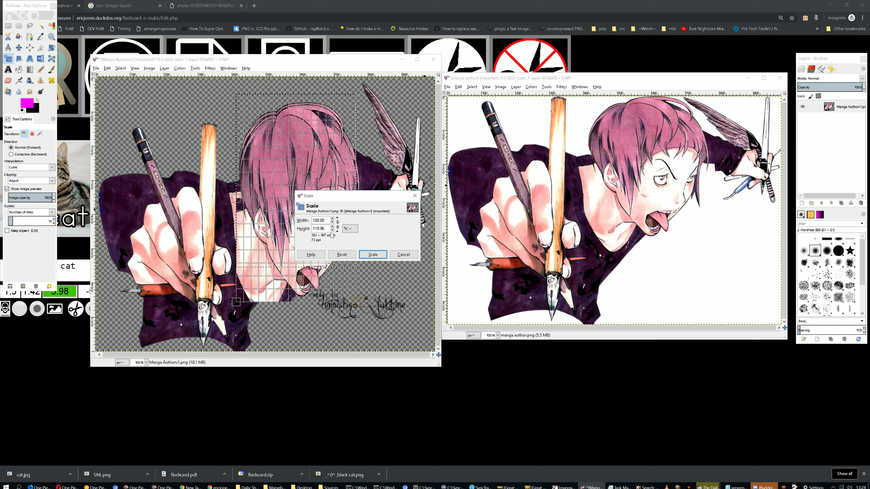
Step: Try scaling the selected head to 80% height, and undo both the scaling and the selection
type("80")
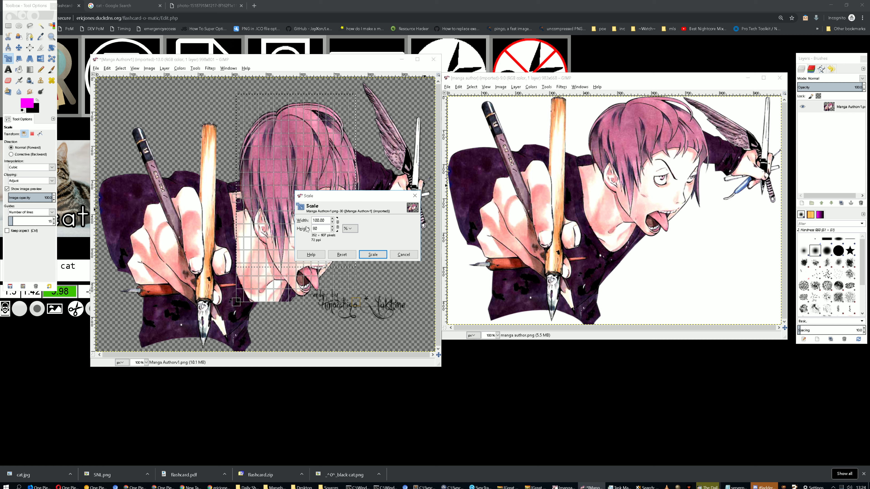
key("Return")
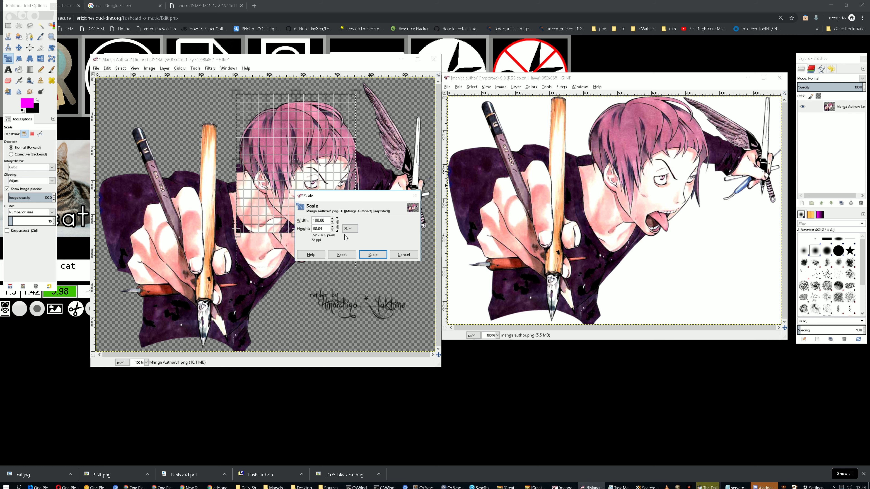
left_click(373, 254)
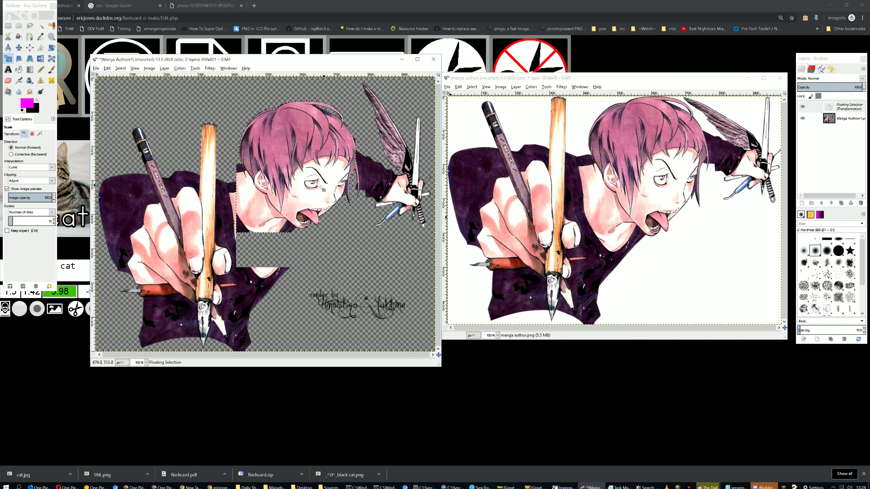
key("ctrl+z")
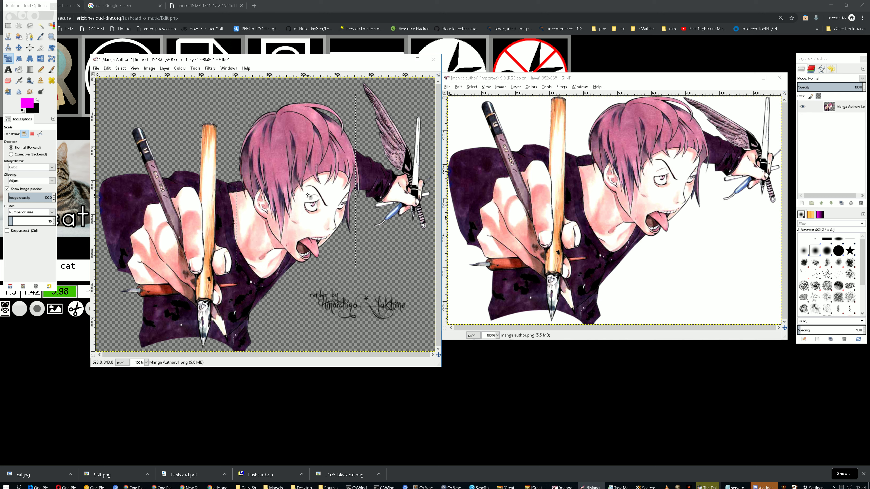
key("ctrl+z")
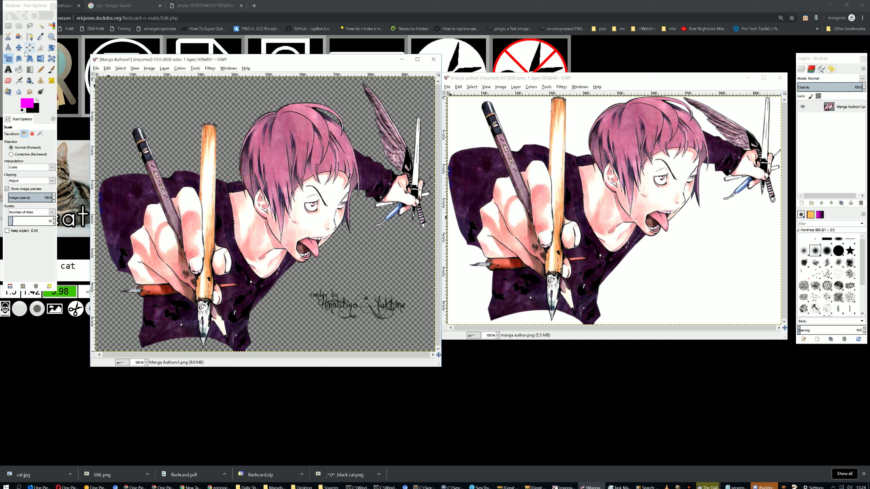
Step: Select a rectangle about 366 × 165 px around the top of the character's head in Manga Authorv1 and try scaling its height to 80%
left_click(8, 26)
left_click_drag(232, 94, 356, 150)
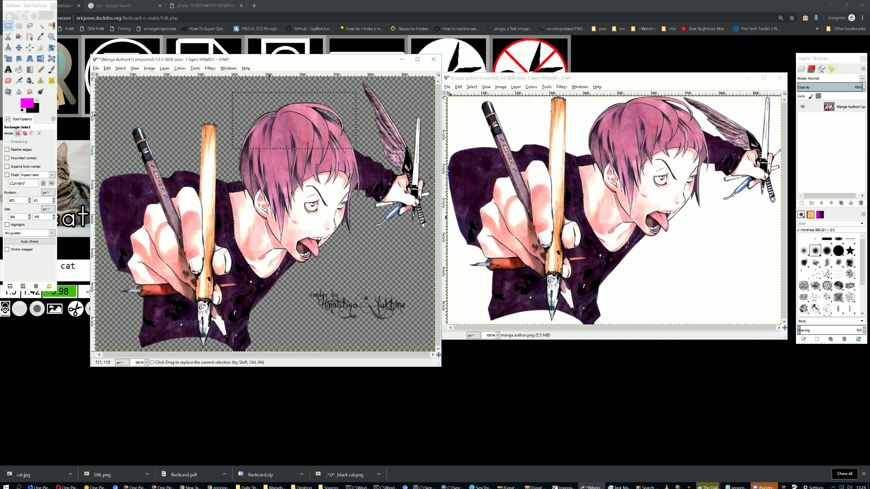
left_click(8, 59)
left_click(198, 128)
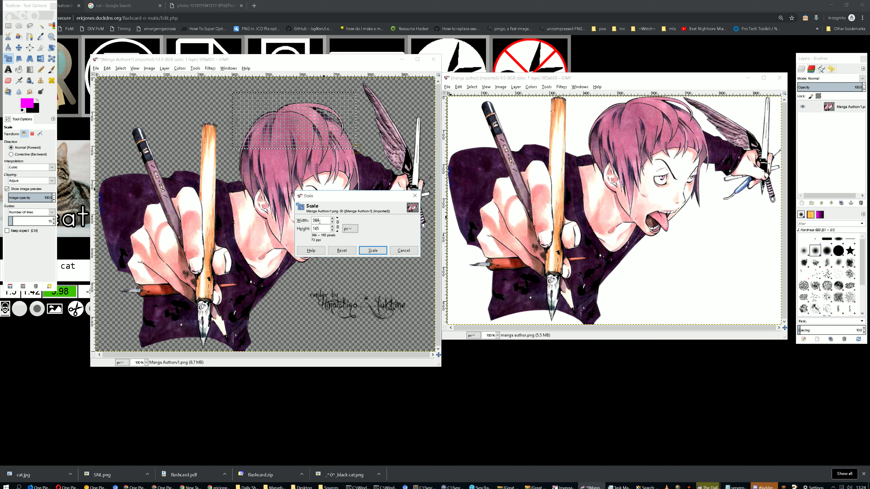
left_click(346, 228)
left_click(349, 231)
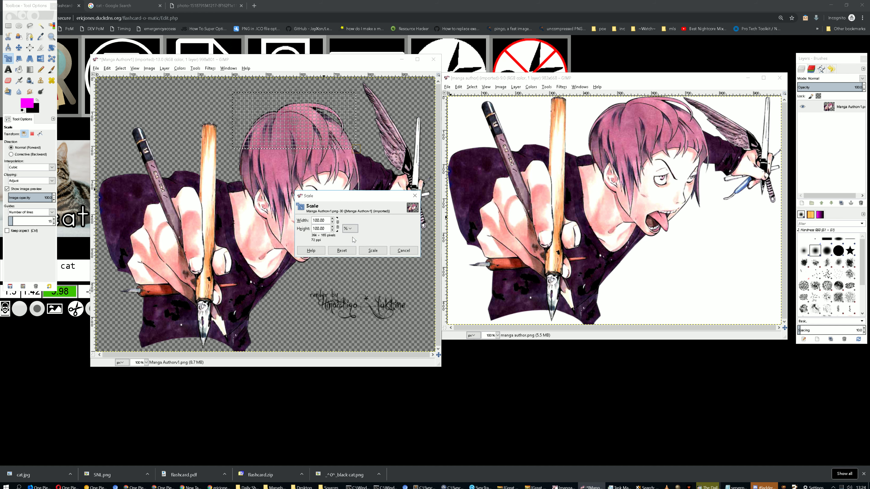
left_click(317, 228)
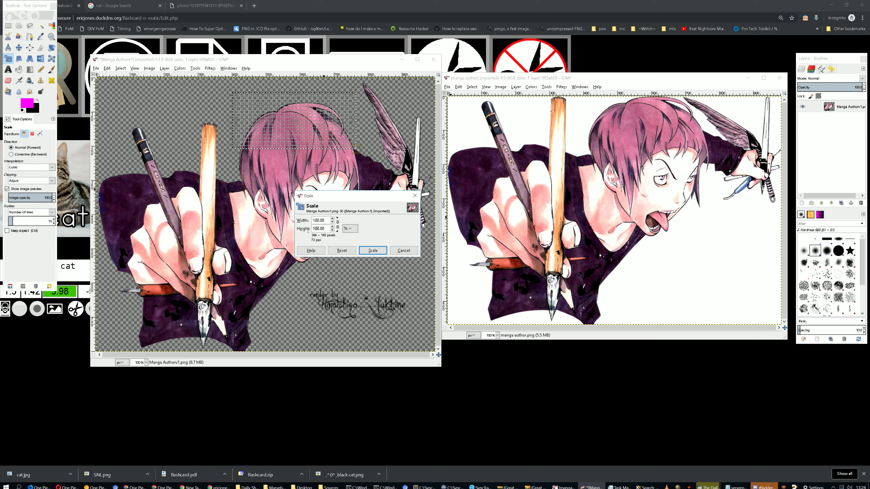
type("80")
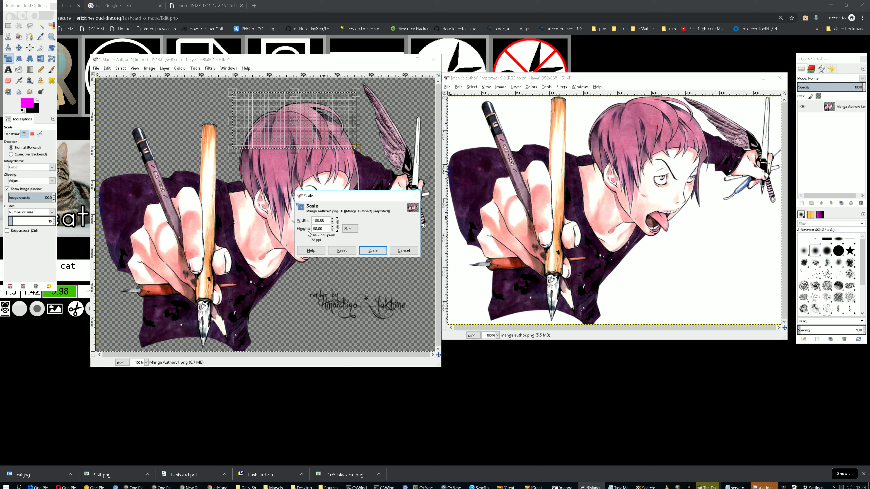
left_click(369, 250)
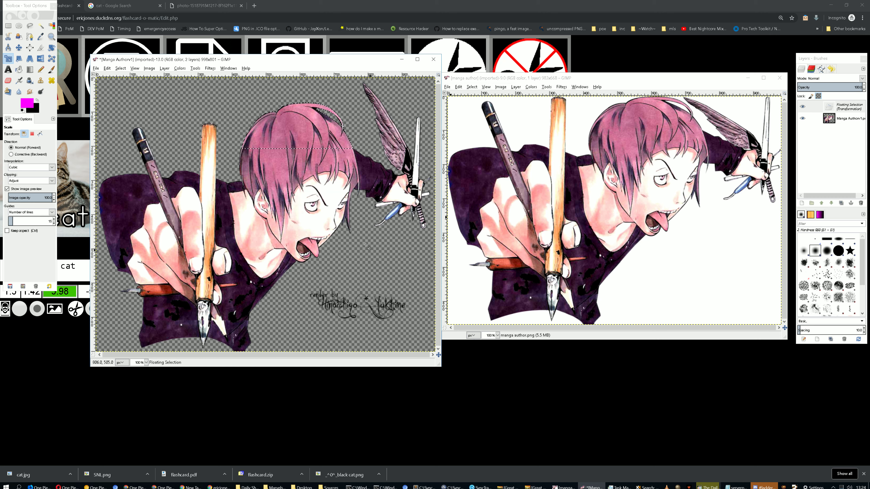
Step: Scale the floating top of the head to 80% height at 100% width, using percent units
left_click(305, 146)
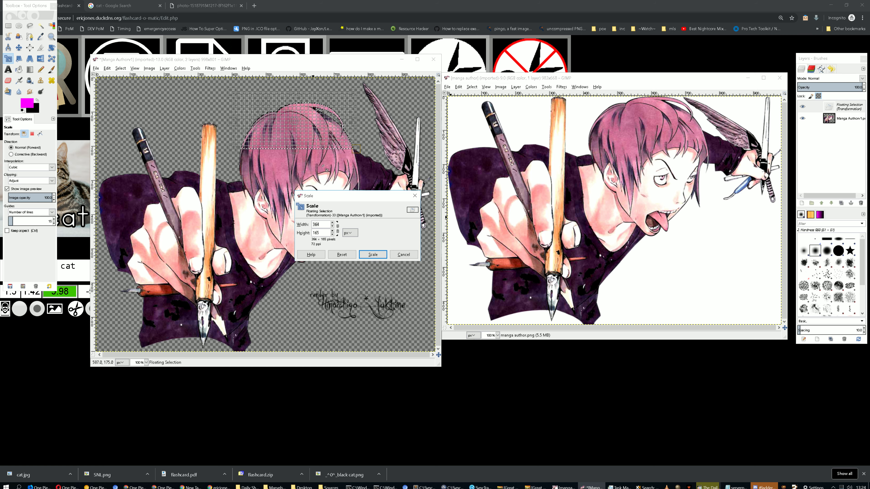
left_click(349, 232)
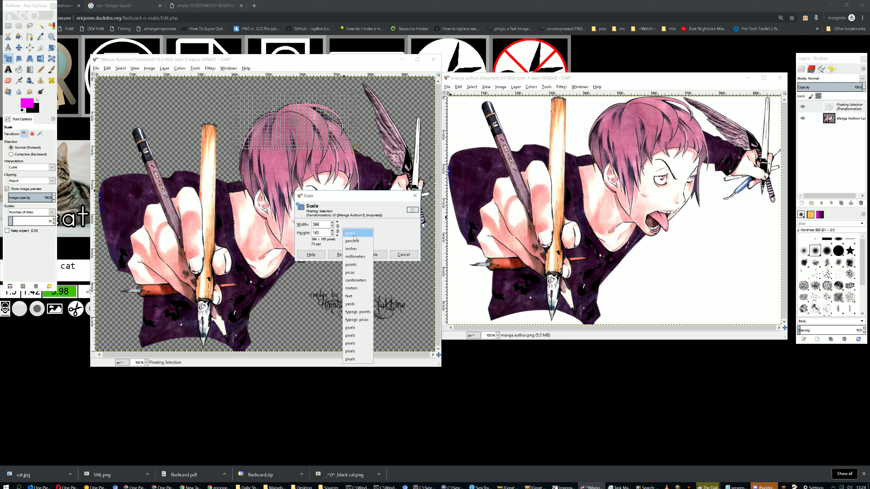
left_click(351, 240)
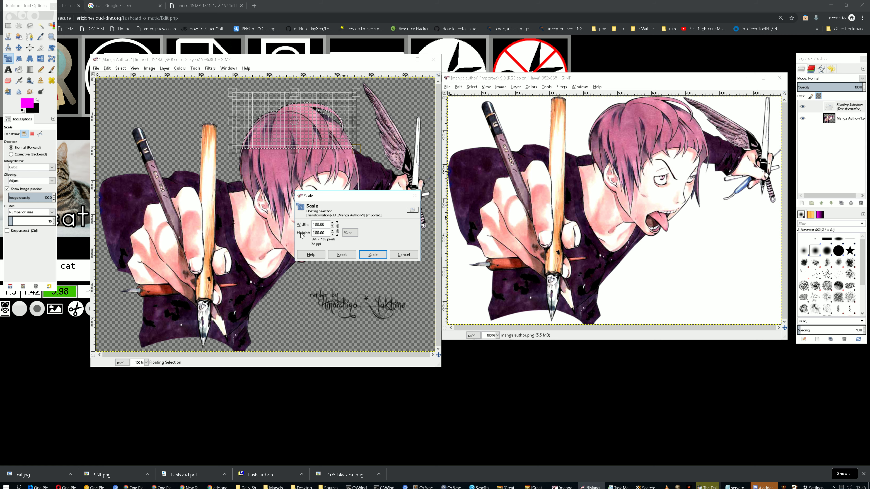
type("80")
key("Tab")
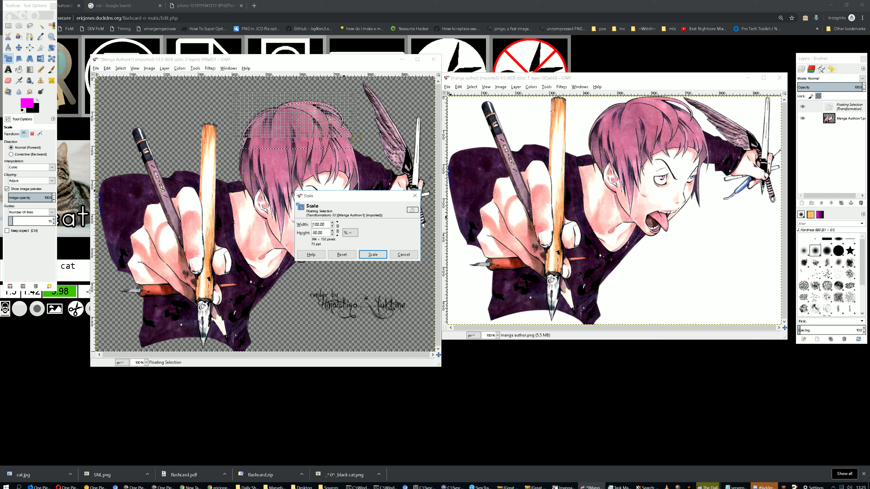
left_click(371, 258)
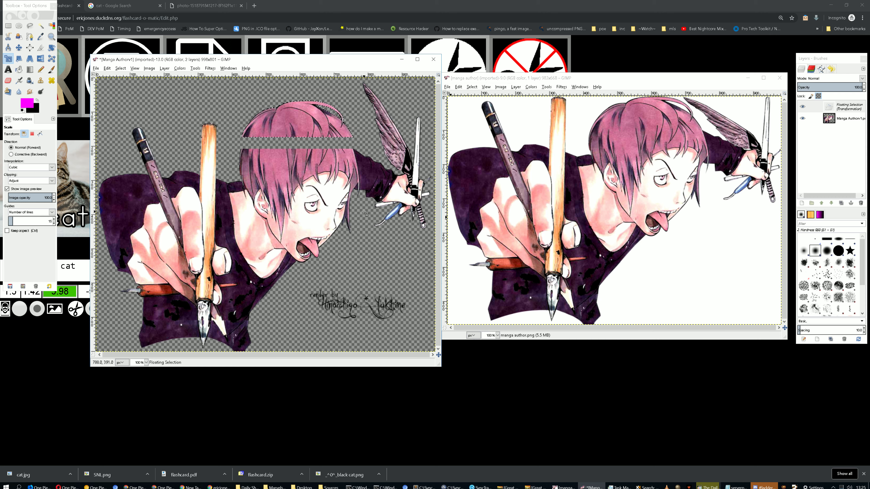
Step: Move the floating top of the head straight down until its cut edge meets the hair below
left_click(8, 26)
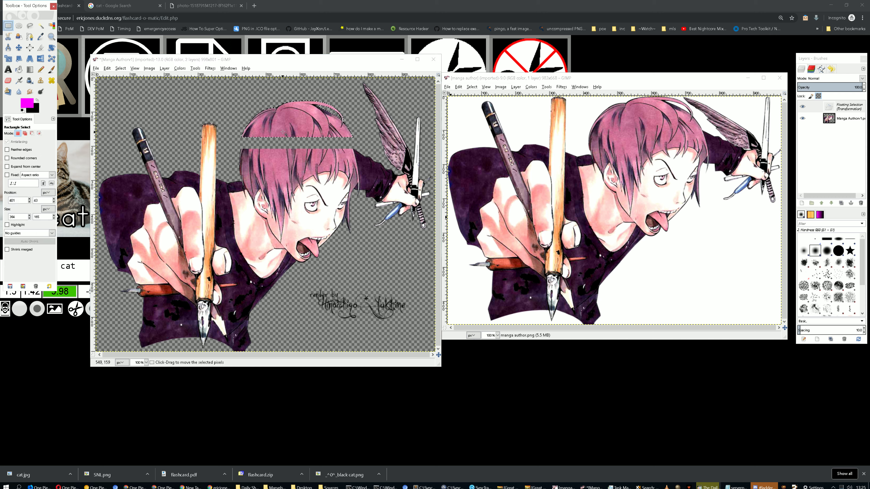
left_click(19, 48)
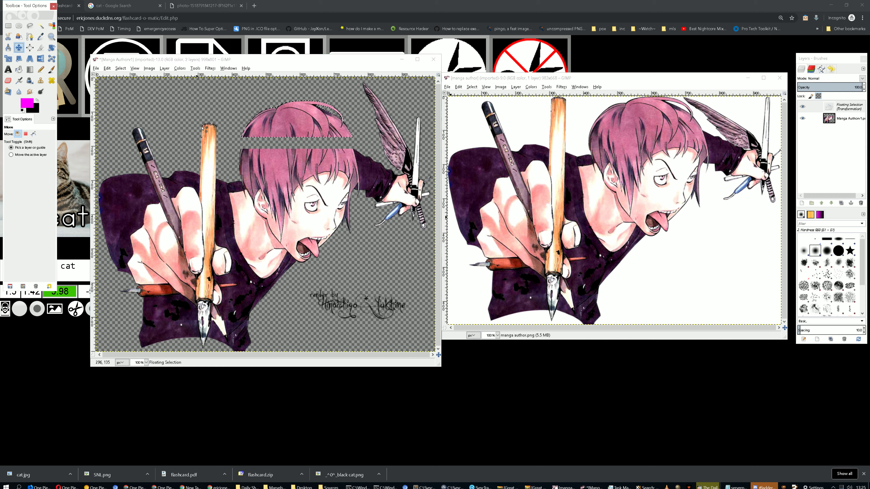
left_click_drag(280, 130, 281, 142)
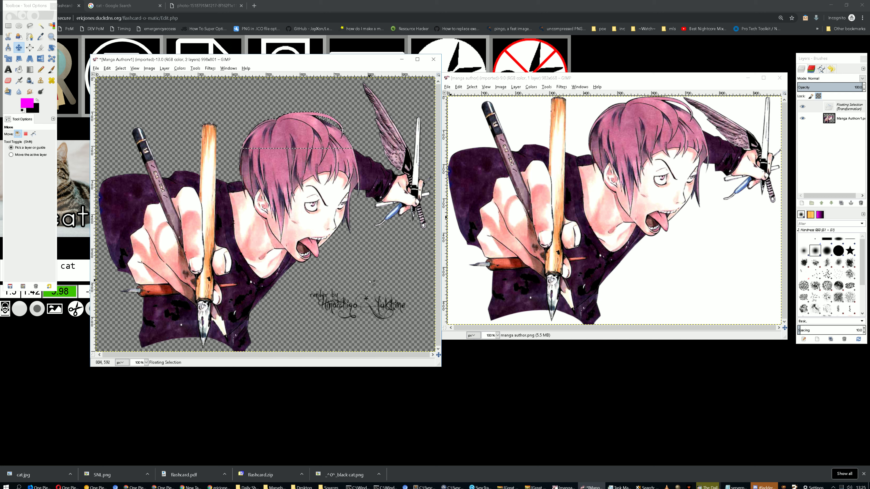
Step: Try anchoring the repositioned hair piece to the image layer, and undo the anchoring
left_click(8, 26)
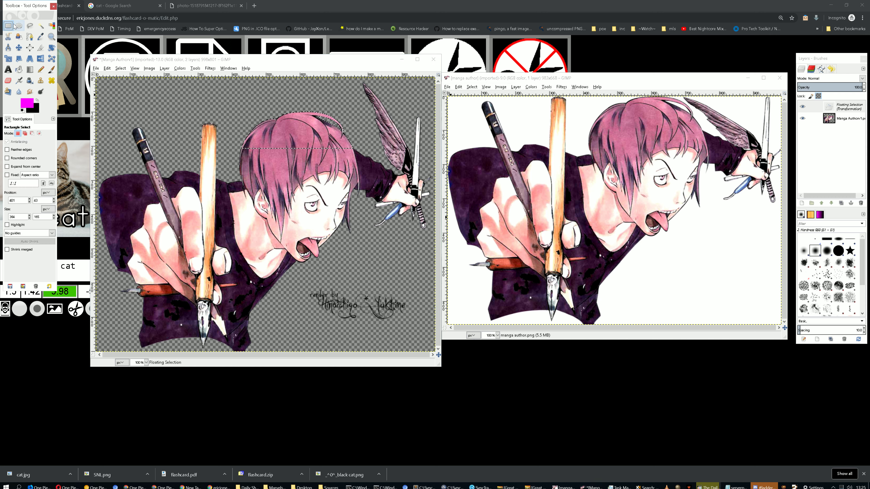
left_click(385, 252)
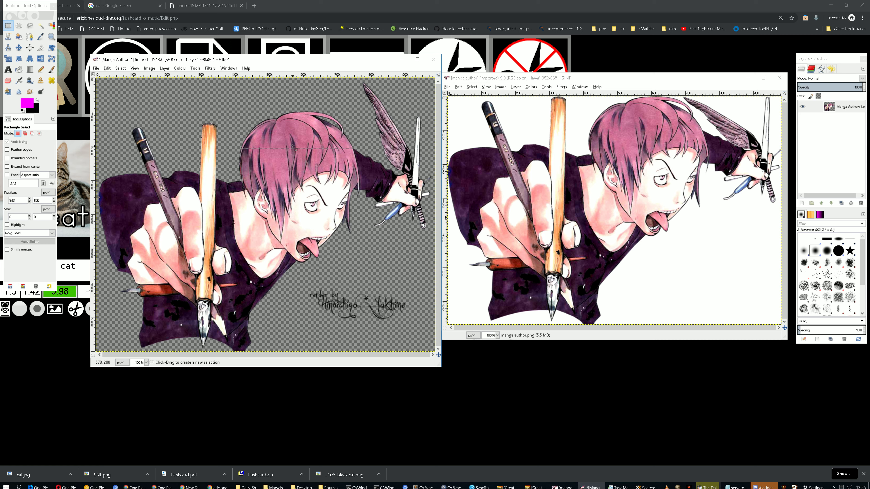
key("ctrl+z")
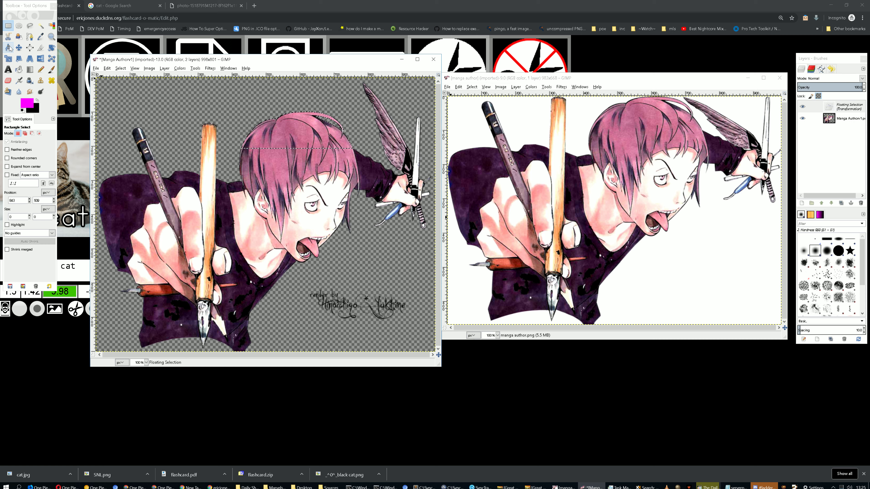
Step: Fine-tune the alignment of the floating hair piece with the strands below at close range, and anchor it to the layer
left_click(19, 48)
left_click(284, 134)
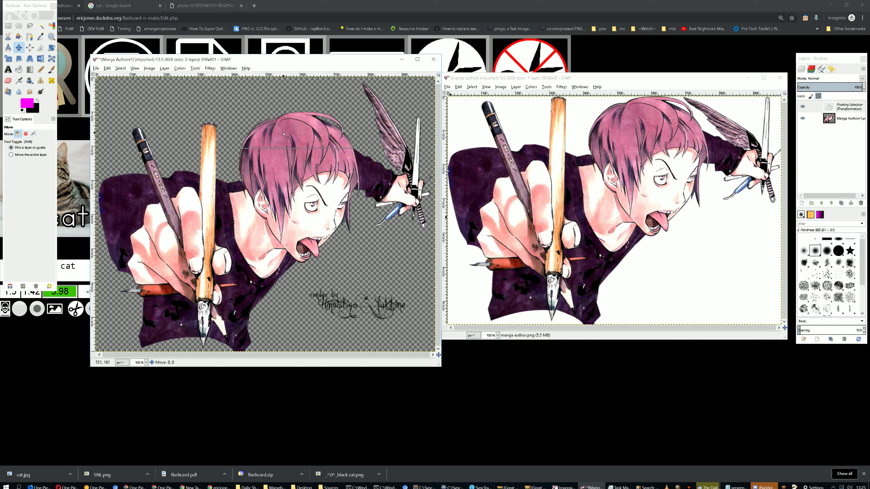
left_click(288, 139)
scroll(306, 154, "up", 4, "ctrl")
left_click_drag(305, 154, 292, 126)
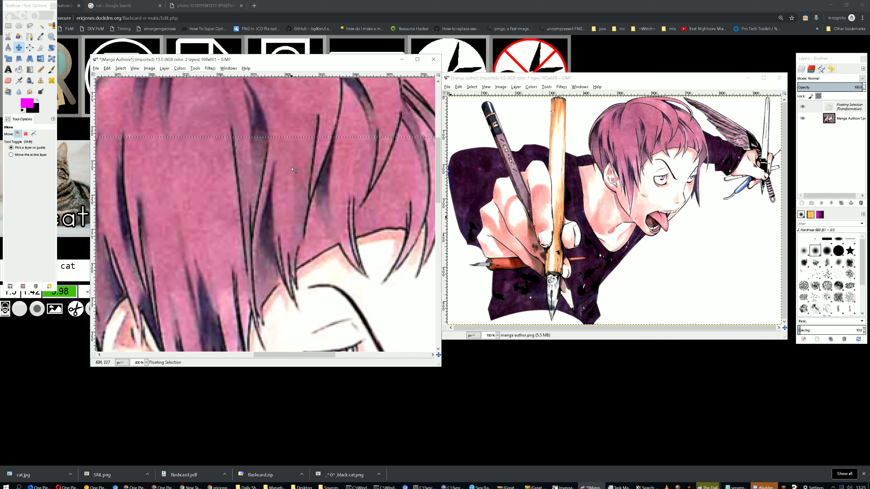
left_click(9, 30)
left_click(264, 203)
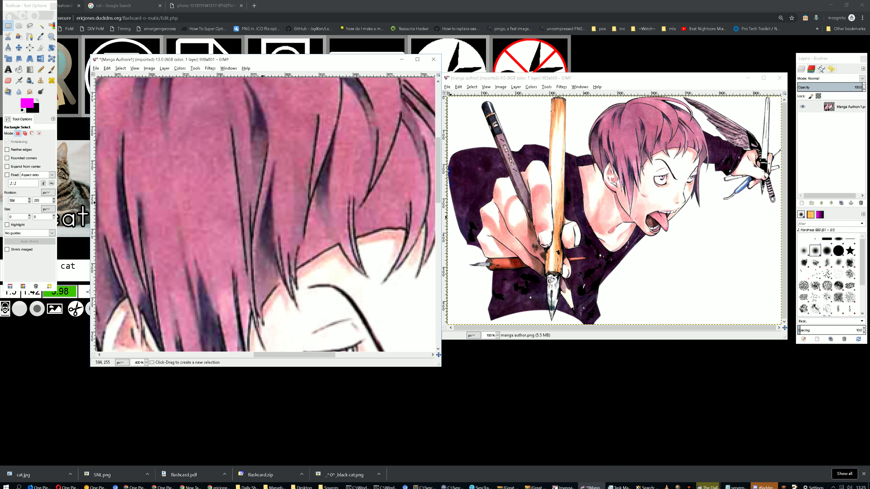
Step: Examine the seam across the hair in Manga Authorv1 and compare it with the same area in the manga author image
scroll(263, 203, "down", 5, "ctrl")
scroll(264, 203, "up", 1, "ctrl")
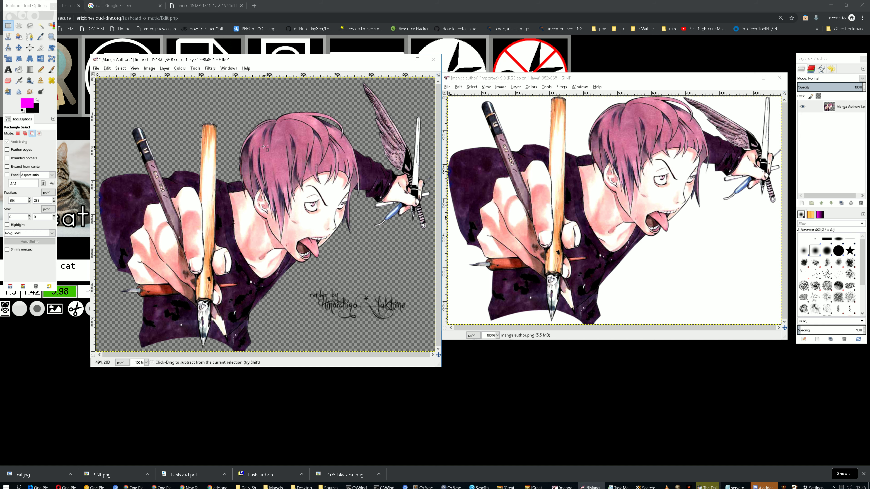
scroll(271, 147, "up", 2, "ctrl")
scroll(270, 148, "up", 5, "ctrl")
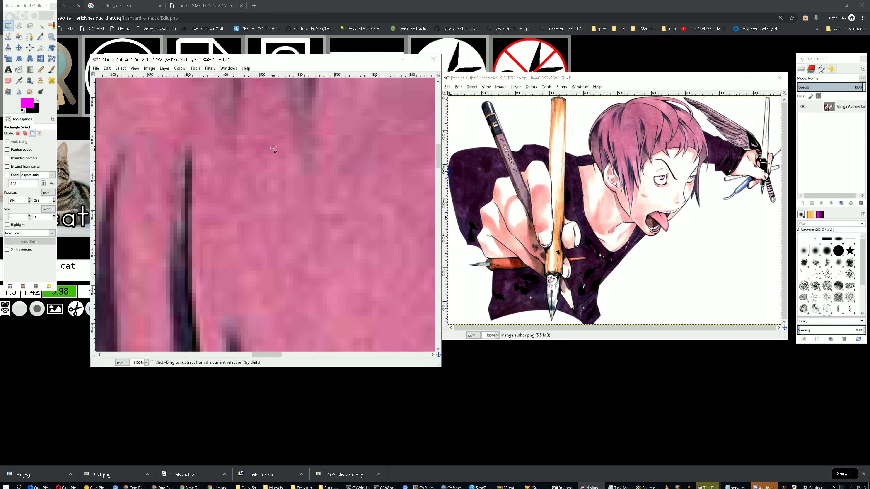
scroll(273, 149, "down", 3, "ctrl")
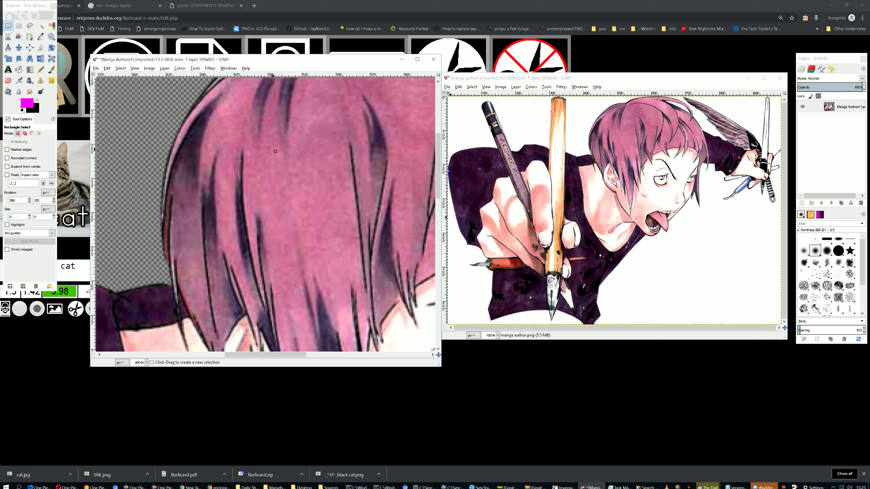
scroll(273, 149, "down", 3, "ctrl")
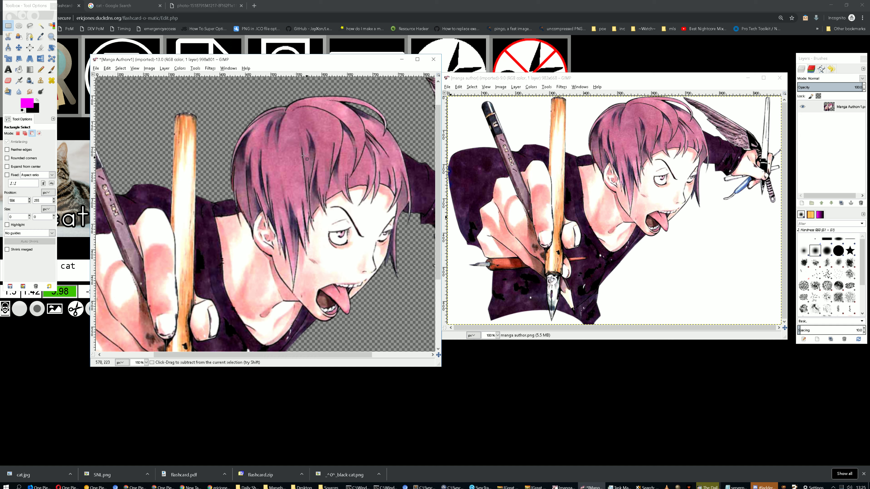
scroll(284, 148, "up", 4, "ctrl")
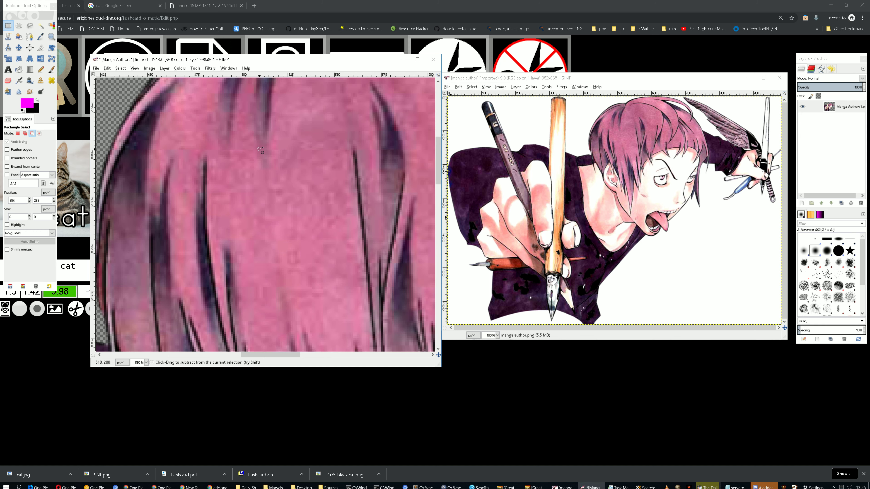
scroll(620, 131, "up", 4, "ctrl")
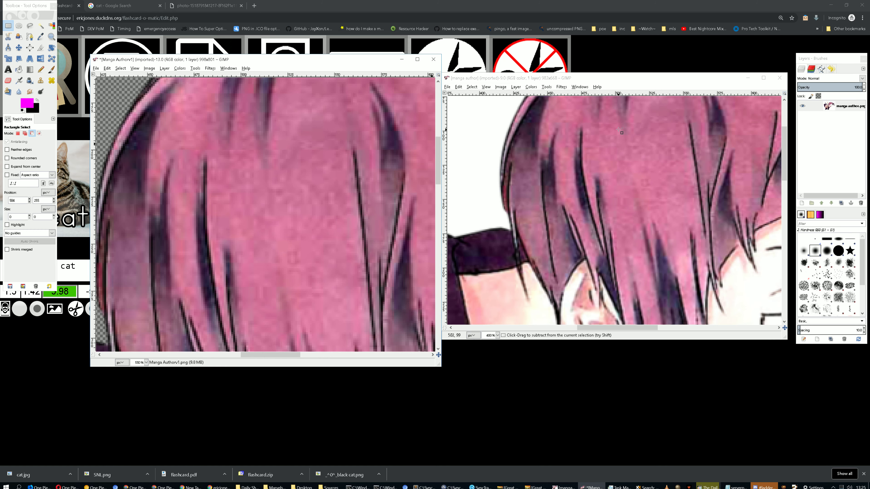
scroll(620, 131, "up", 2, "ctrl")
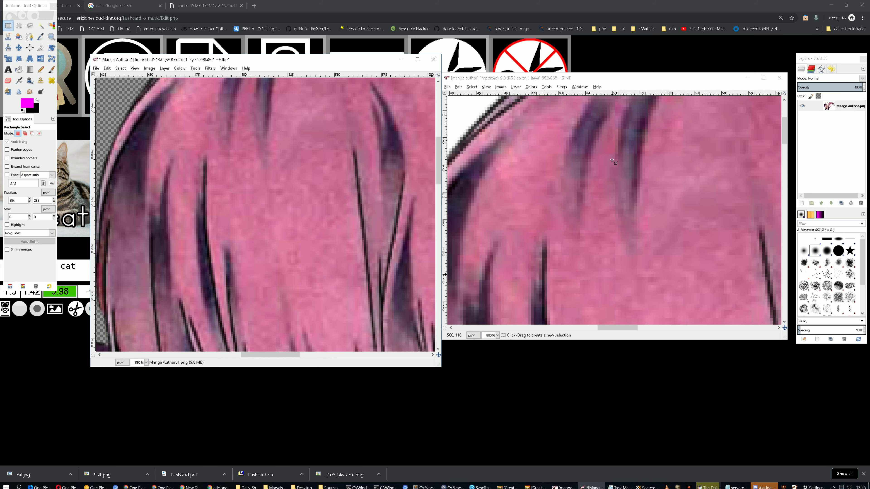
scroll(612, 159, "down", 3)
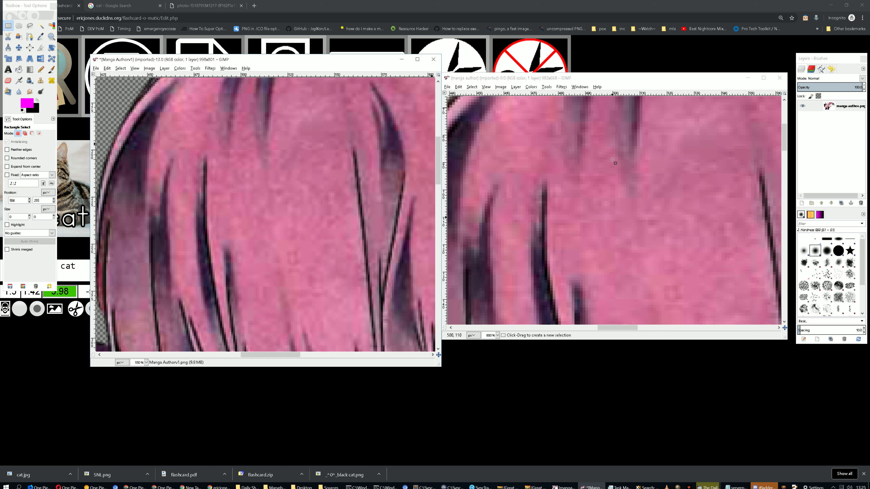
Step: Set the Smudge brush size to 15 and blend the seam across the back and middle hair strands in Manga Authorv1
left_click(29, 92)
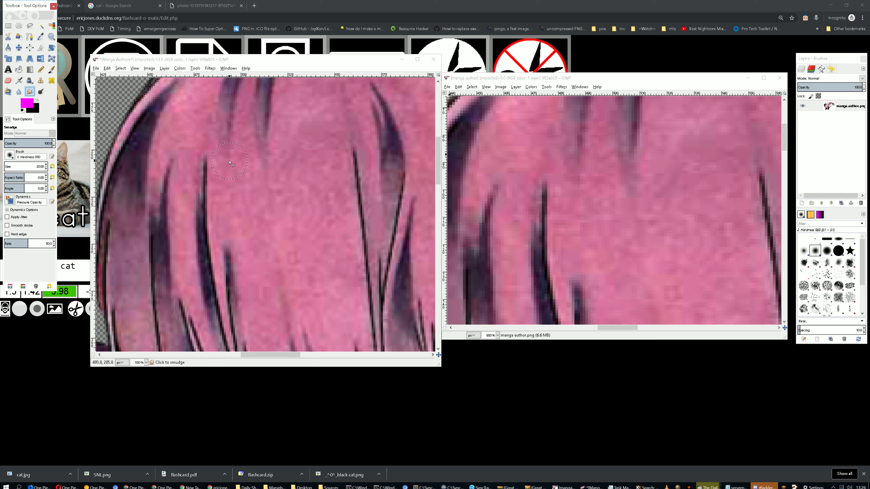
left_click(46, 169)
left_click(46, 169)
left_click(161, 149)
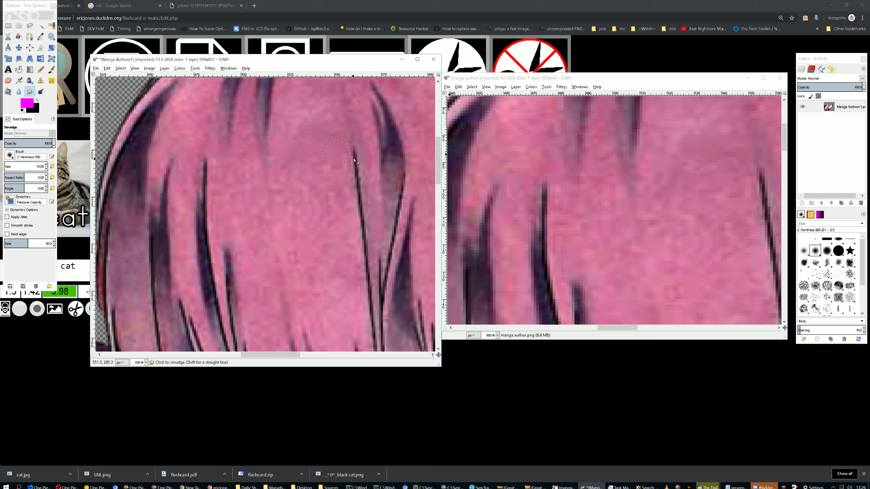
left_click_drag(389, 146, 394, 160)
Step: Continue smudging the seam along the dark strands above the forehead, towards the front edge of the hair
left_click_drag(266, 353, 298, 355)
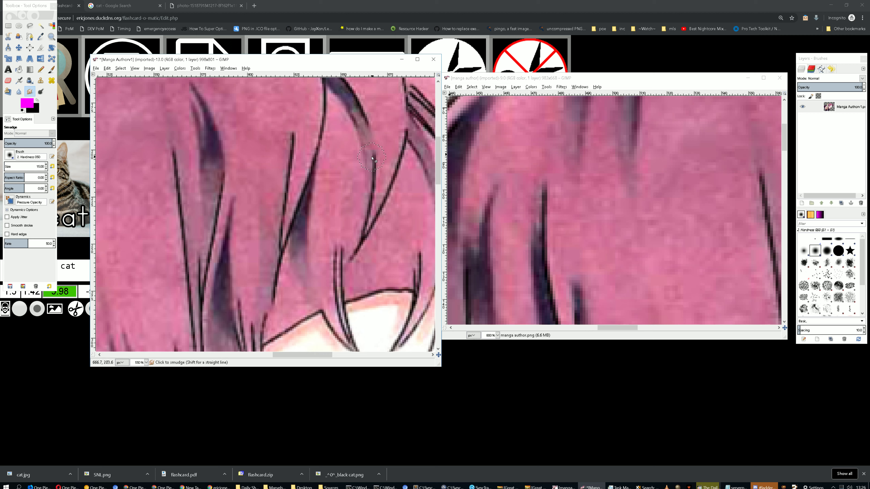
left_click_drag(373, 160, 368, 136)
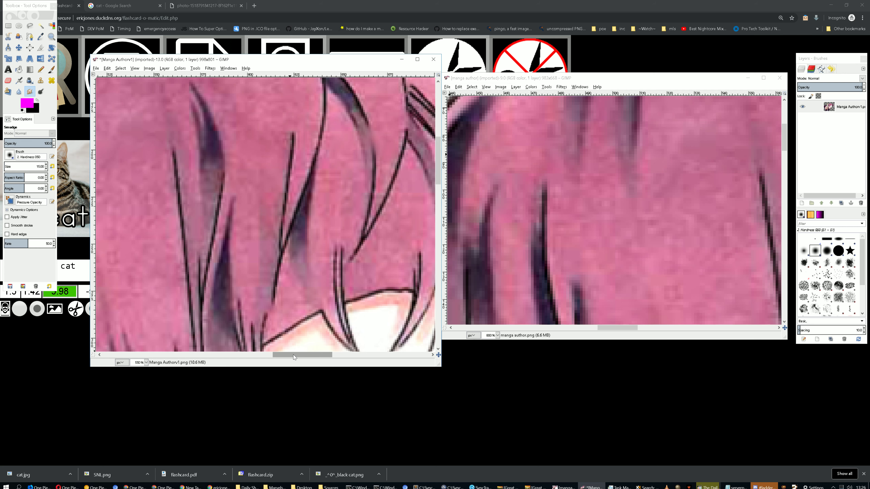
left_click_drag(293, 355, 318, 359)
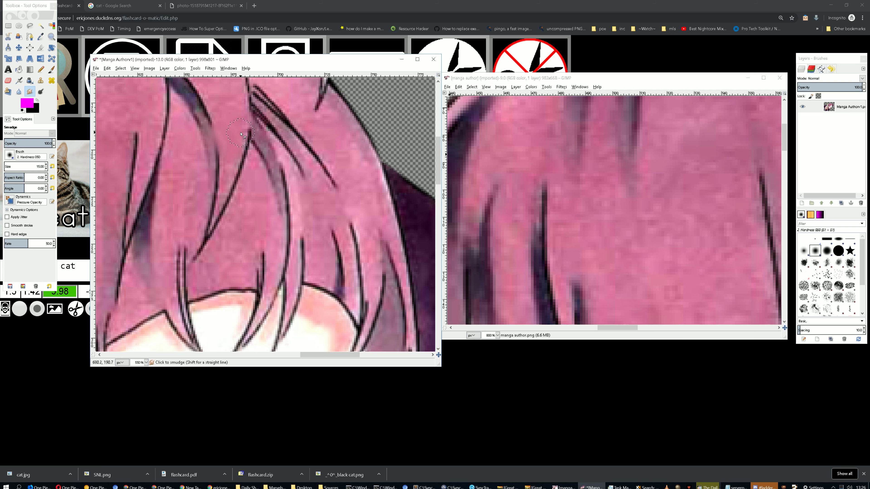
Step: Compare the shortened head in Manga Authorv1 with the original manga author image, with each whole figure in view
scroll(238, 157, "down", 6)
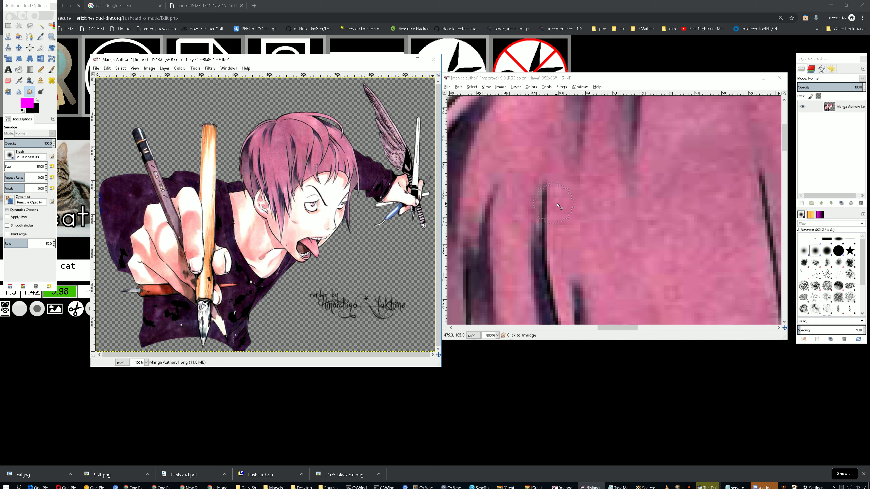
scroll(593, 203, "down", 1)
scroll(593, 203, "down", 1)
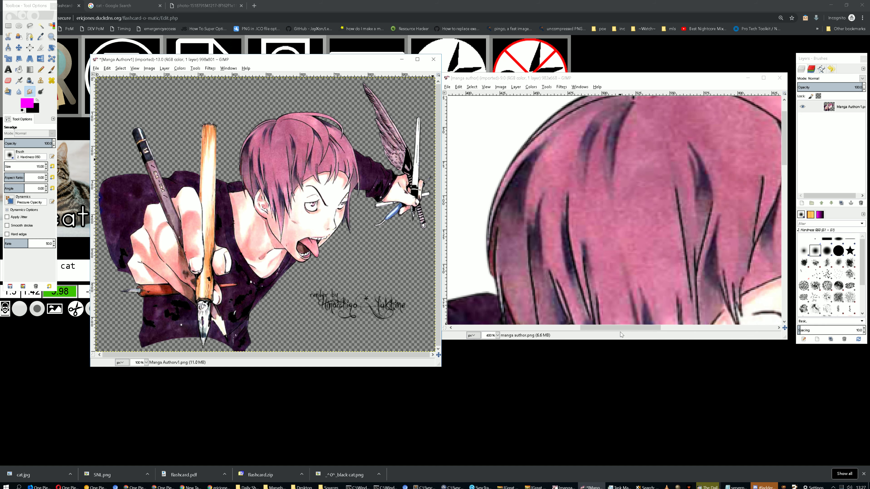
left_click_drag(619, 329, 649, 328)
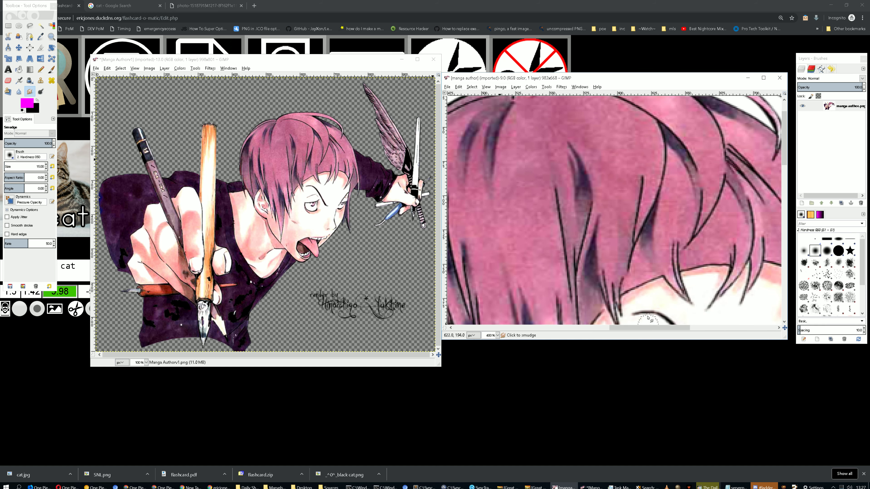
scroll(608, 251, "down", 1)
scroll(608, 251, "down", 2)
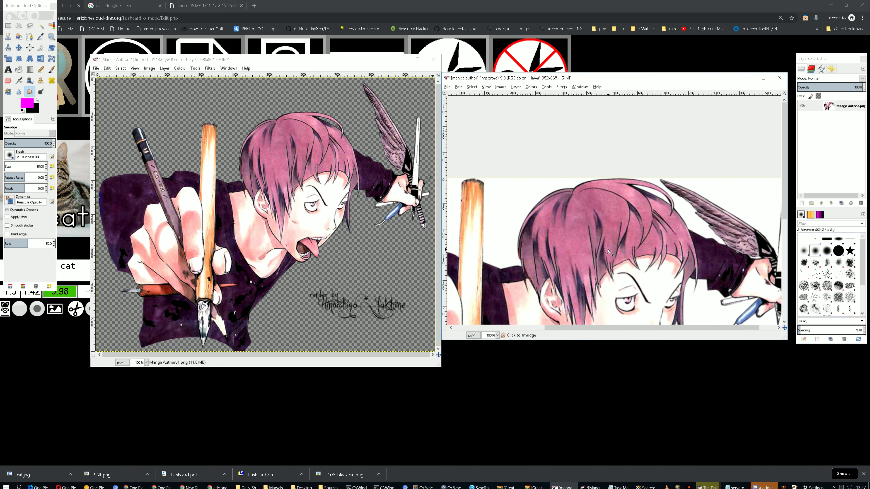
scroll(608, 250, "down", 1)
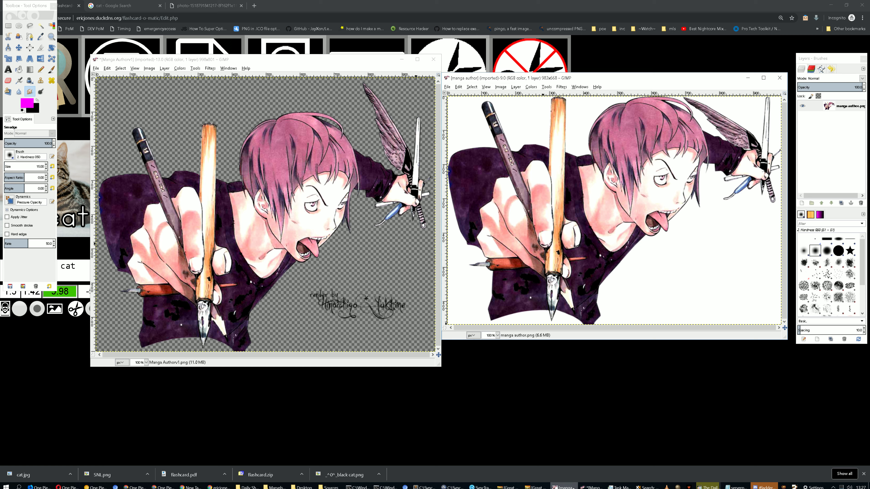
Step: Bring up Great Wall.jpg and Great Wall.png and arrange their windows to compare the two versions of the photo
left_click(592, 486)
left_click(563, 487)
left_click(544, 486)
left_click(508, 487)
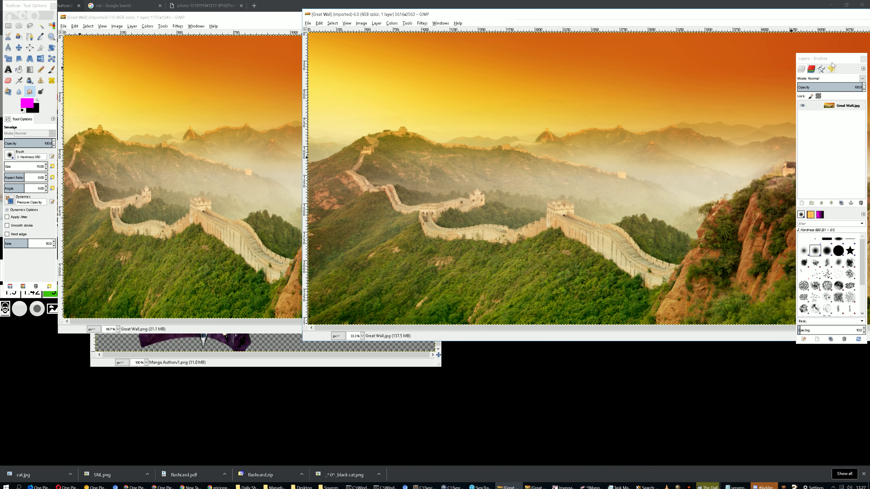
mouse_move(834, 62)
left_mouse_down()
mouse_move(821, 115)
mouse_move(825, 185)
mouse_move(836, 201)
left_mouse_up()
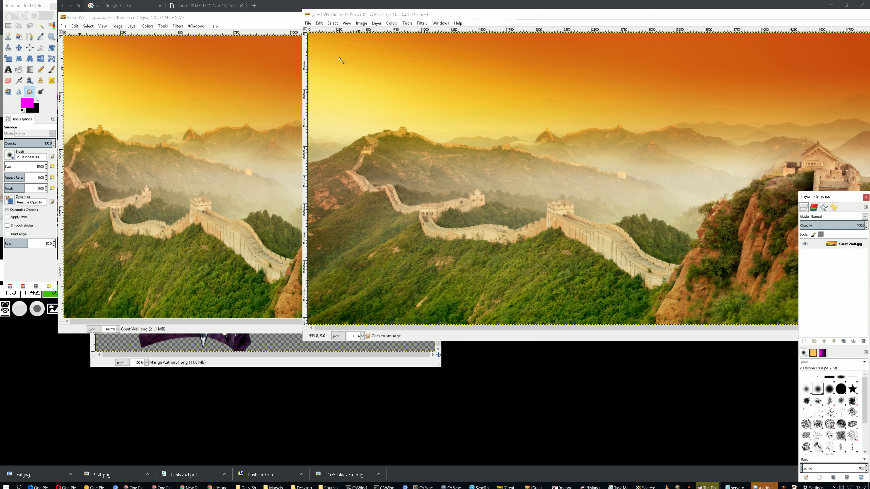
left_click(158, 23)
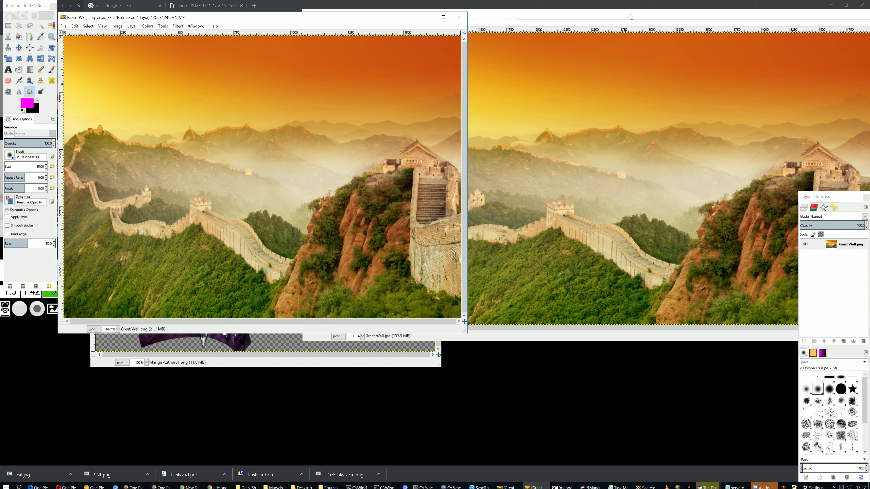
left_click_drag(631, 17, 477, 157)
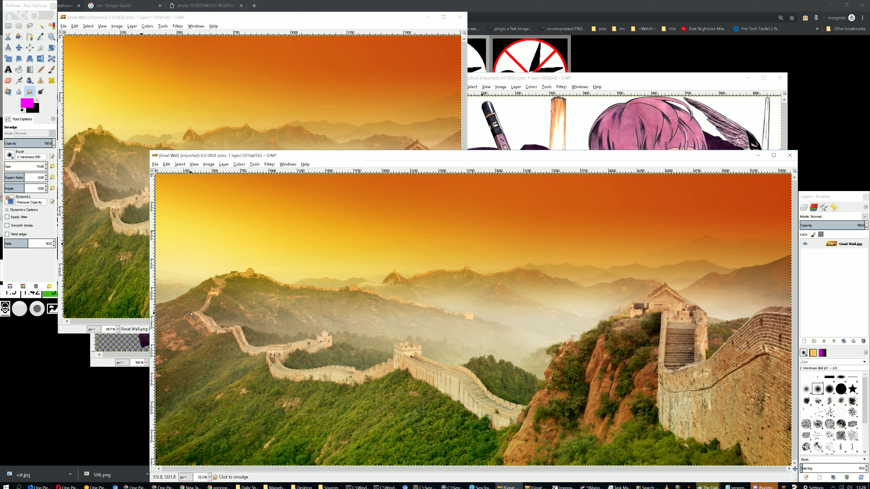
left_click(321, 18)
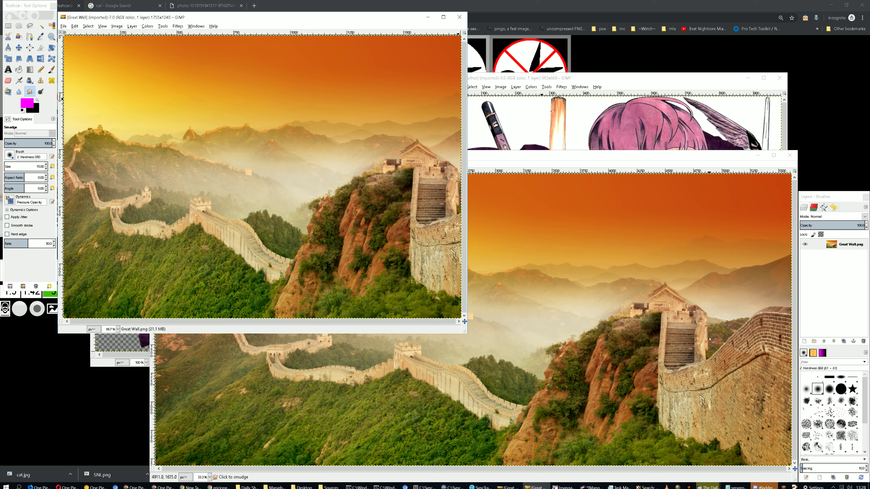
Step: Crop both sides of Great Wall.jpg at full height, ending just past the watchtower staircase, to about 4578 × 2563 px
key("shift+c")
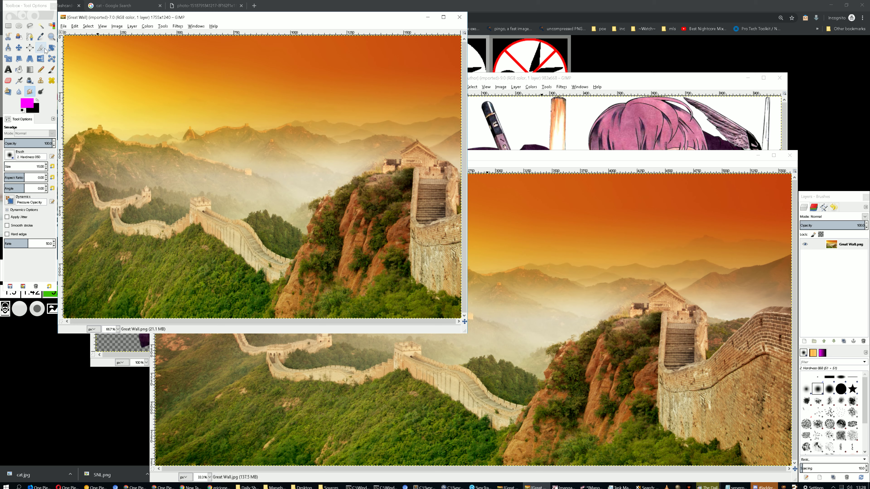
left_click(533, 158)
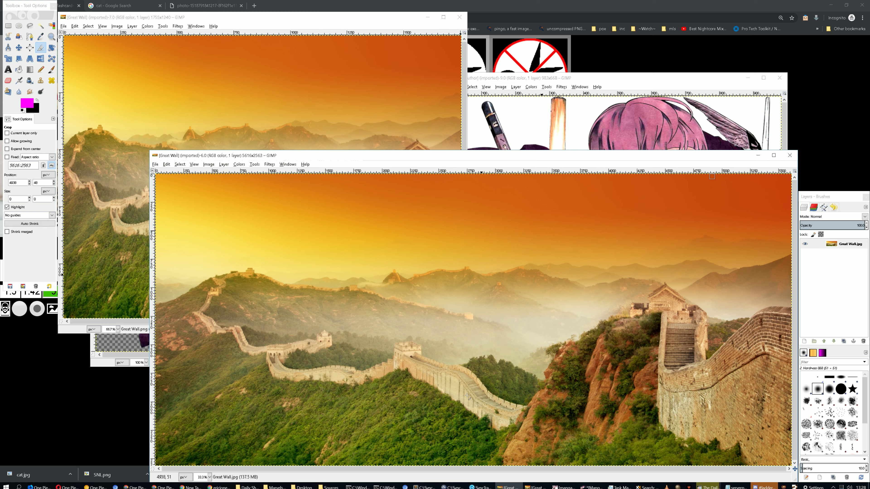
left_click_drag(713, 179, 193, 463)
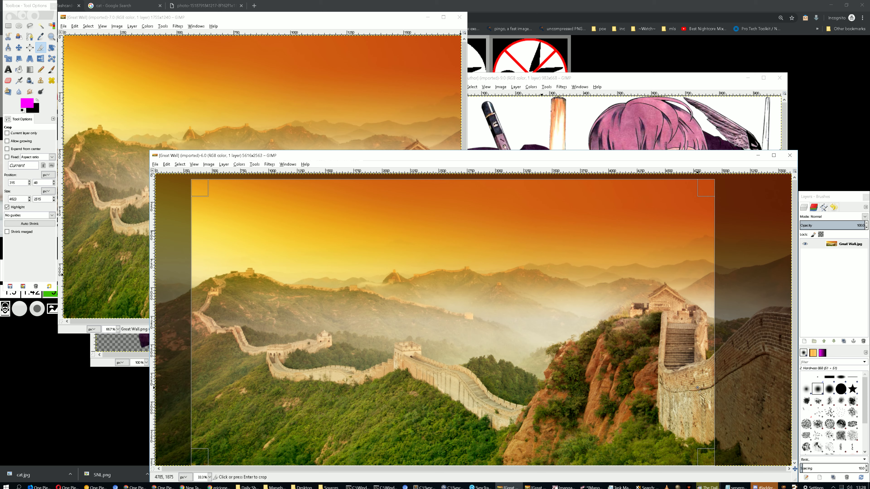
left_click_drag(700, 387, 692, 388)
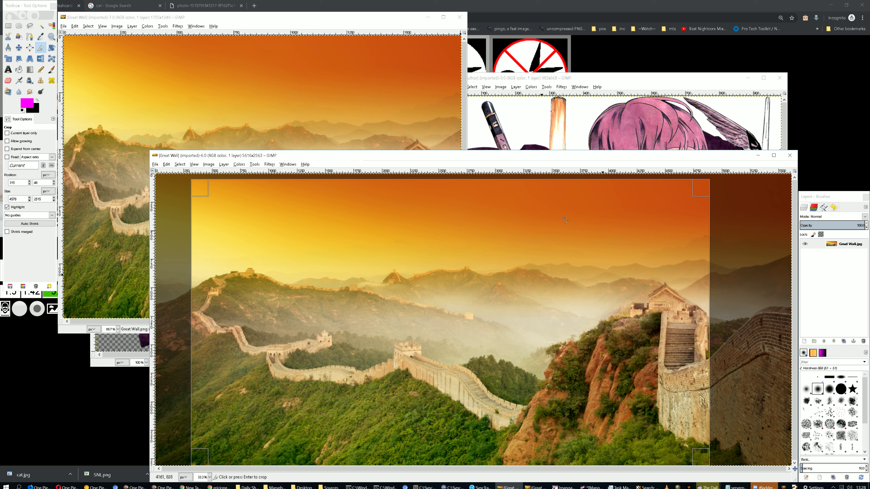
left_click_drag(524, 196, 524, 172)
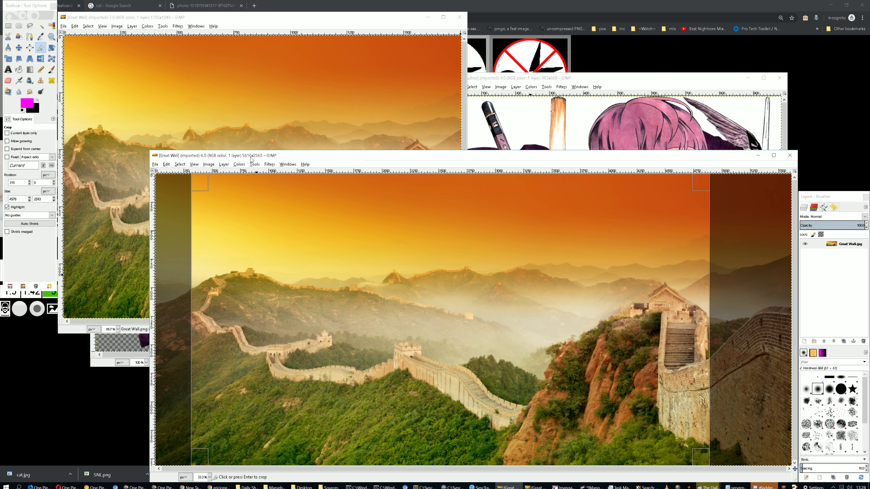
key("Return")
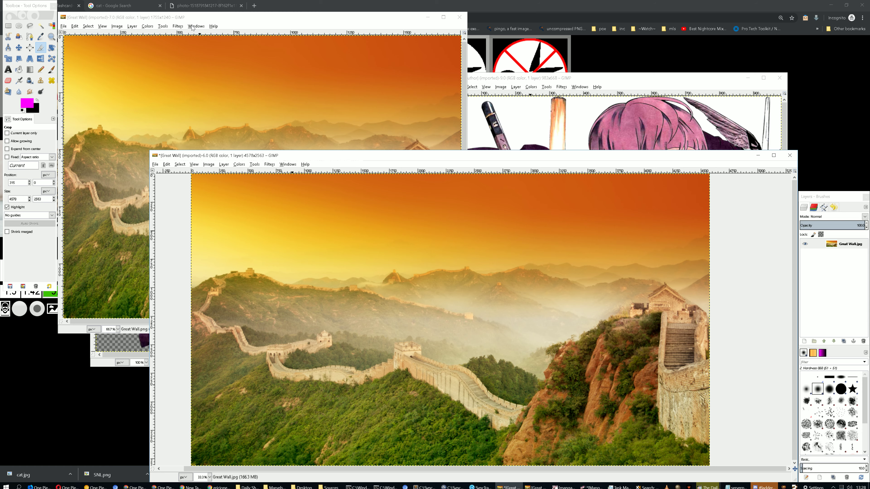
Step: Preview scaling the cropped Great Wall.jpg layer in percent units, with the width at about 70% and the height at 100%
left_click_drag(440, 157, 486, 20)
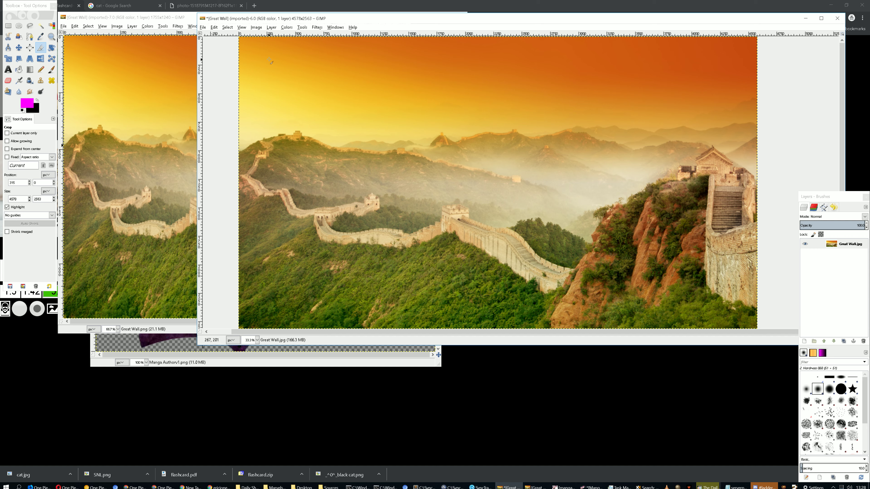
left_click_drag(530, 23, 453, 121)
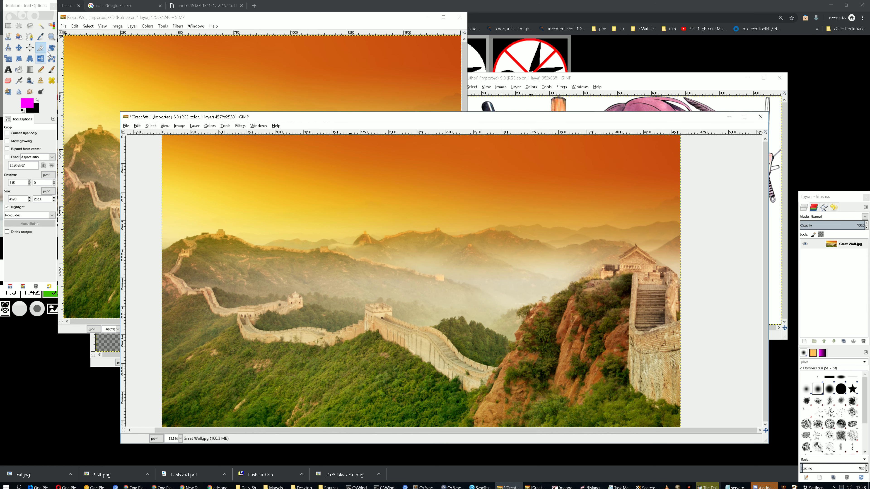
left_click(8, 59)
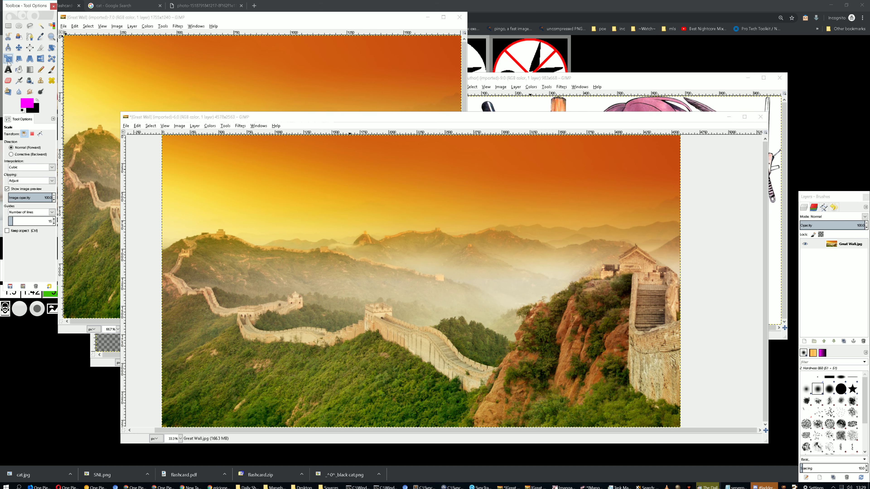
left_click(362, 253)
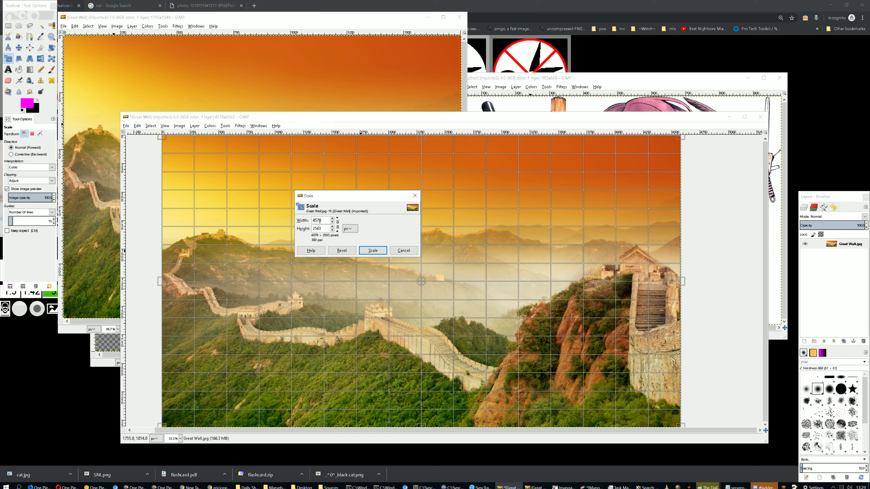
left_click(349, 228)
left_click(351, 236)
left_click(319, 221)
key("BackSpace")
key("BackSpace")
key("BackSpace")
type("6")
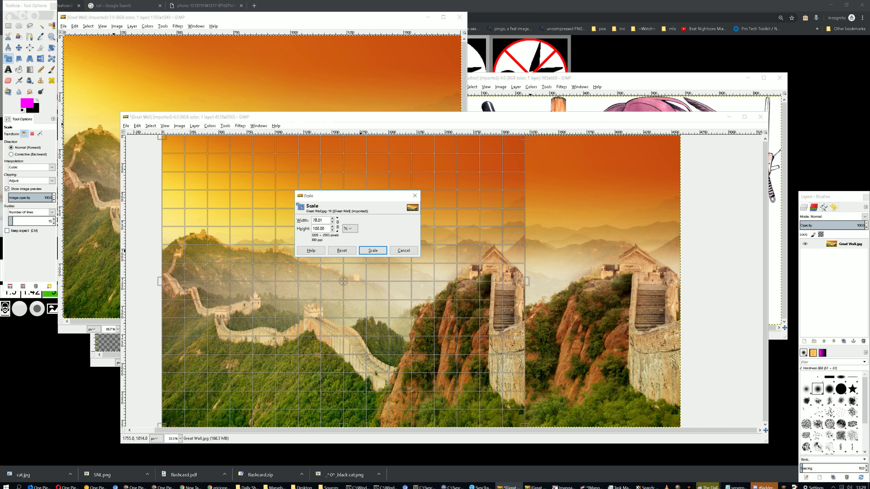
Step: Change the scale width to about 80% at full height and apply it to the Great Wall.jpg layer
left_click(312, 219)
key("Delete")
type("8")
key("Return")
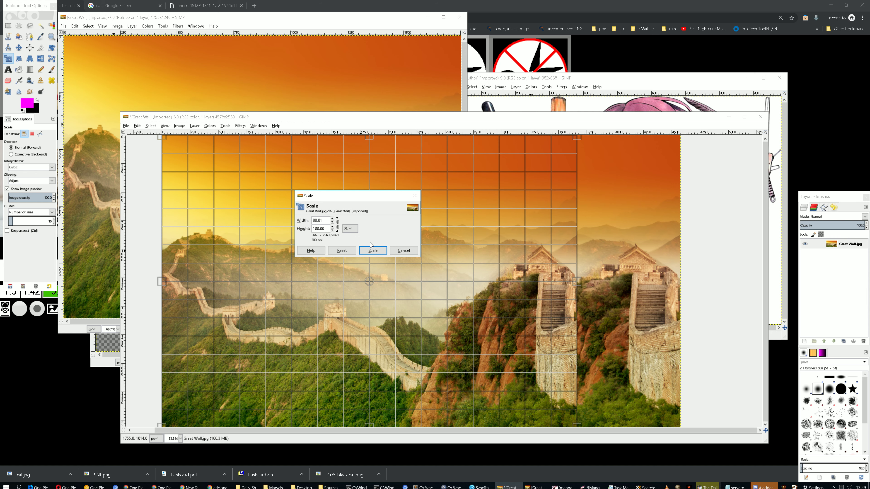
left_click(373, 250)
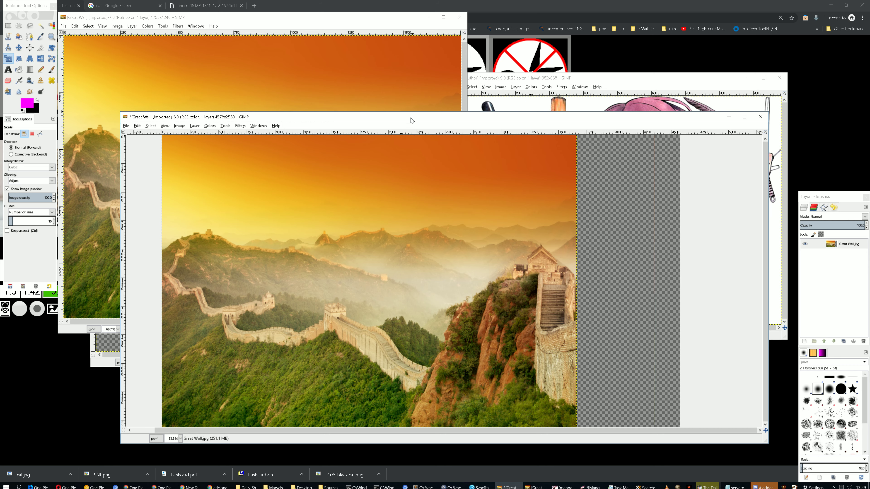
left_click_drag(410, 118, 437, 77)
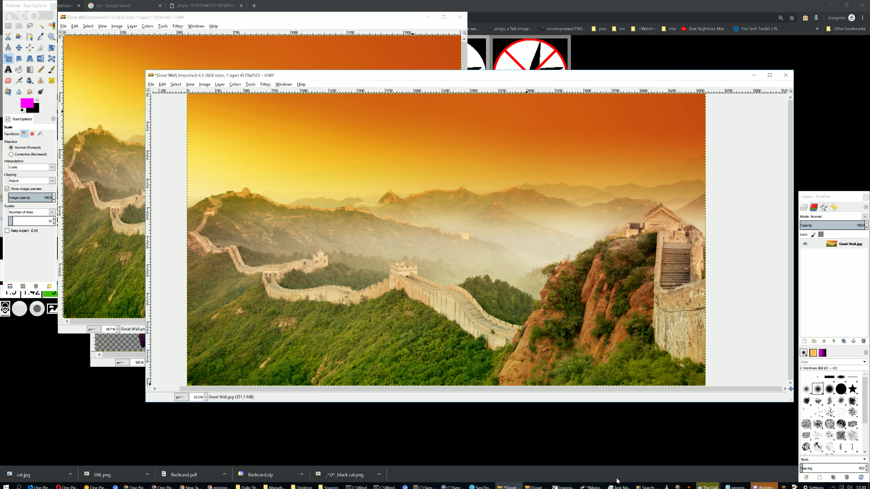
Step: Switch to Manga Authorv1 and select a rectangle of about 361 × 510 px around the character's whole head and neck
mouse_move(591, 487)
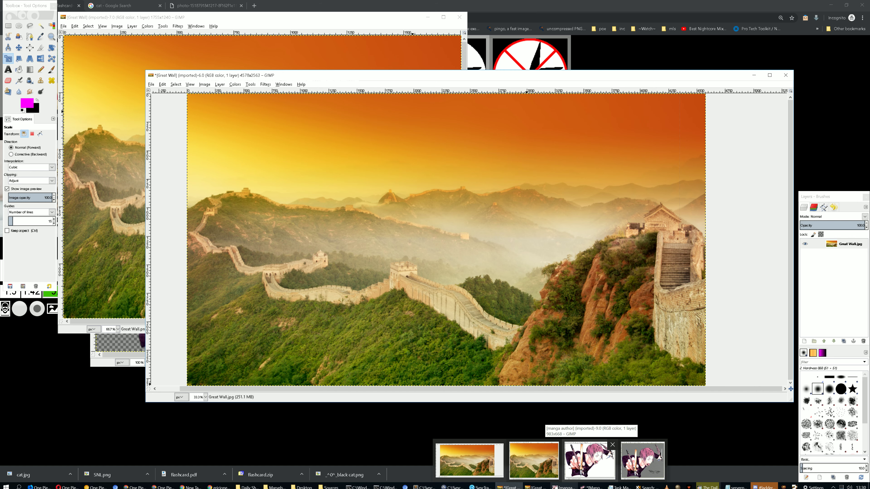
left_click(584, 459)
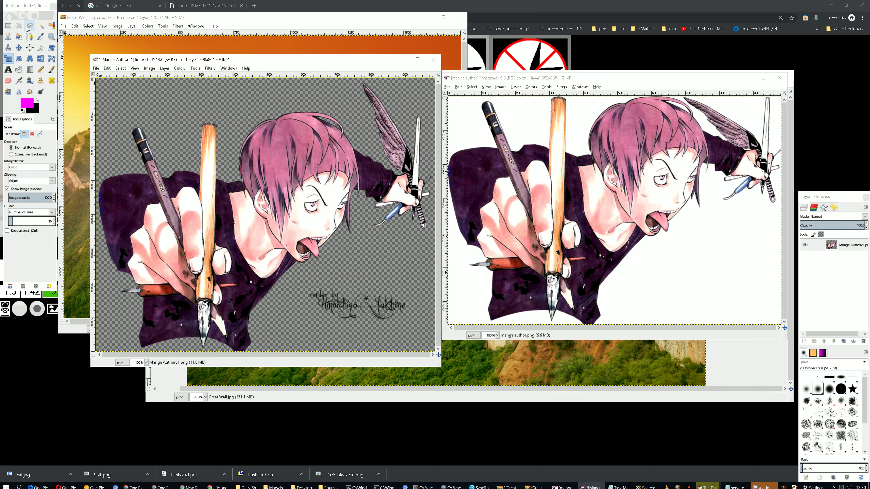
left_click(10, 30)
left_click_drag(239, 102, 362, 277)
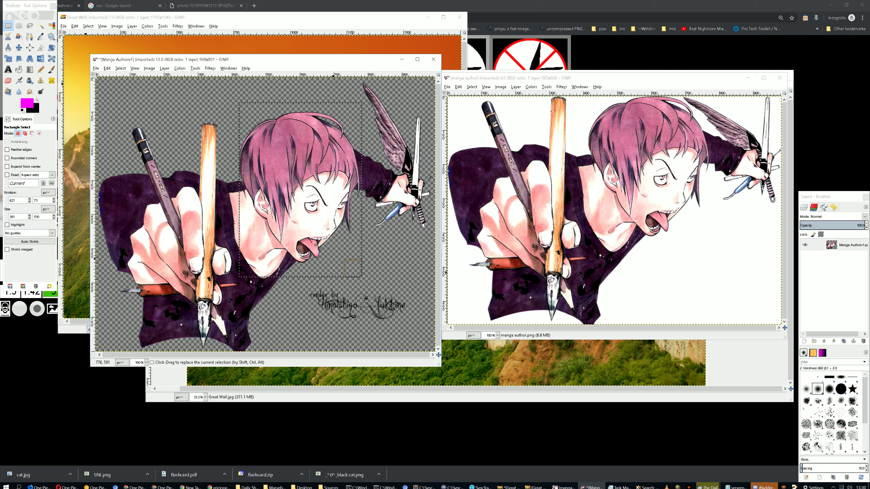
Step: Scale the selected head and neck area to 80% height while keeping its width at 100%
left_click(8, 59)
left_click(283, 192)
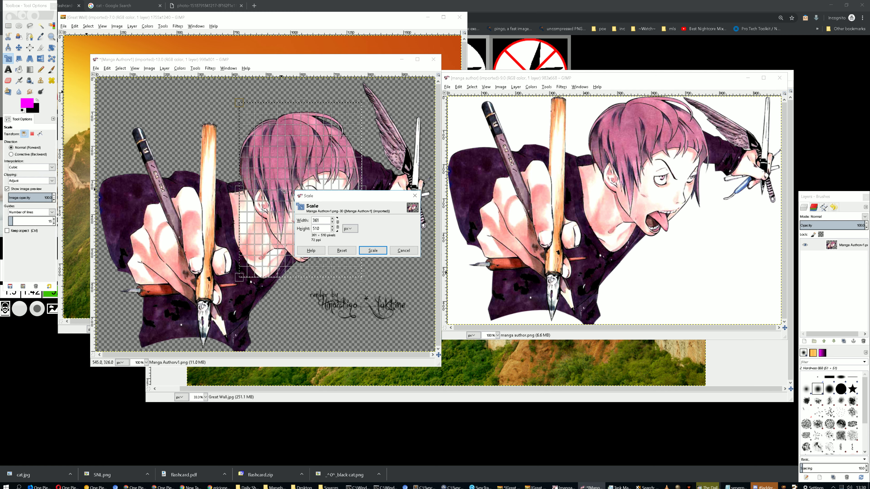
left_click(349, 229)
left_click(350, 235)
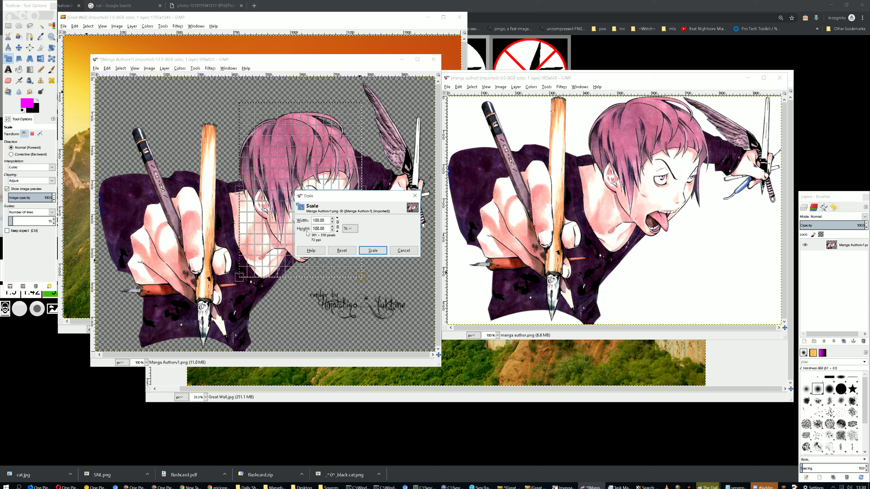
type("80")
key("Tab")
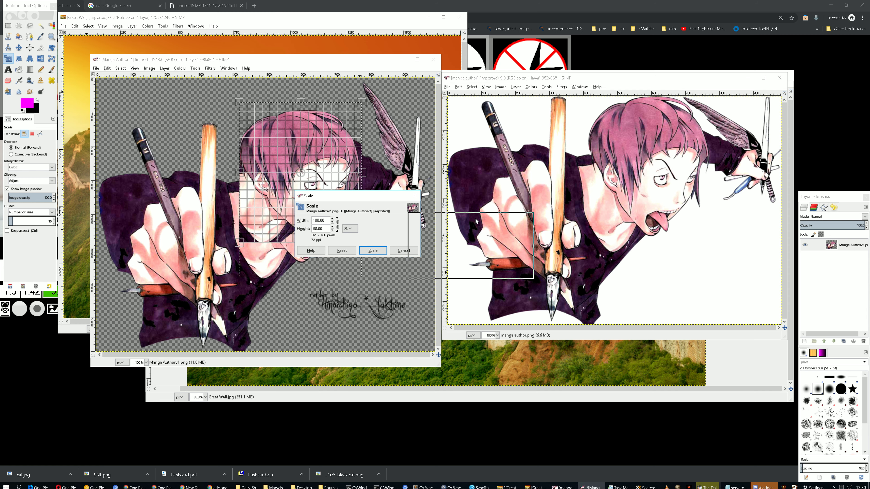
left_click_drag(364, 199, 477, 221)
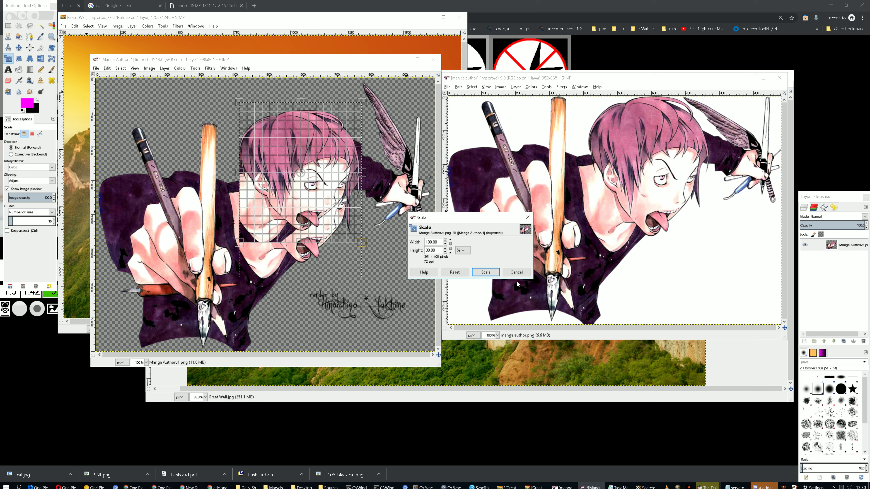
left_click(486, 272)
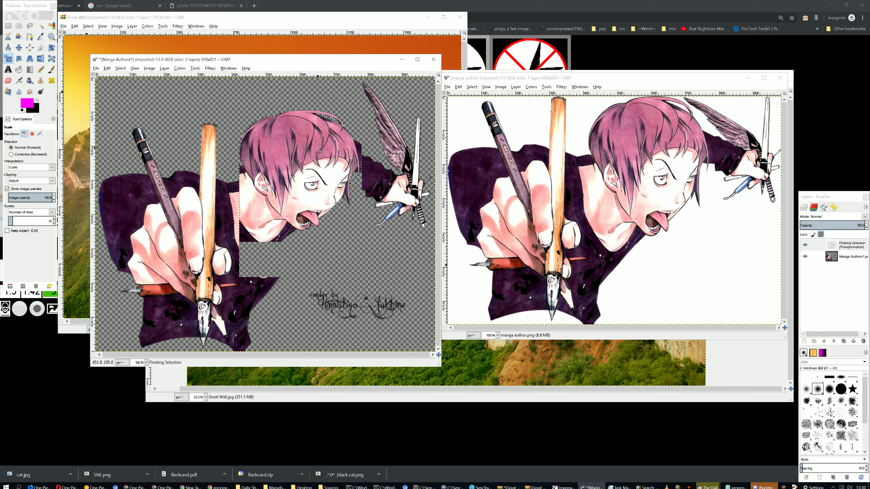
Step: Undo the height scaling of the selected head area in Manga Authorv1
key("ctrl+h")
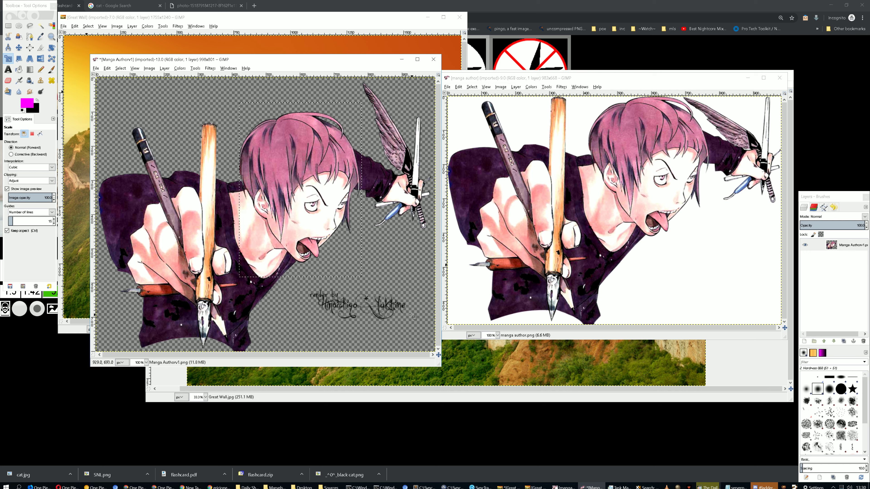
key("ctrl+z")
key("ctrl+z")
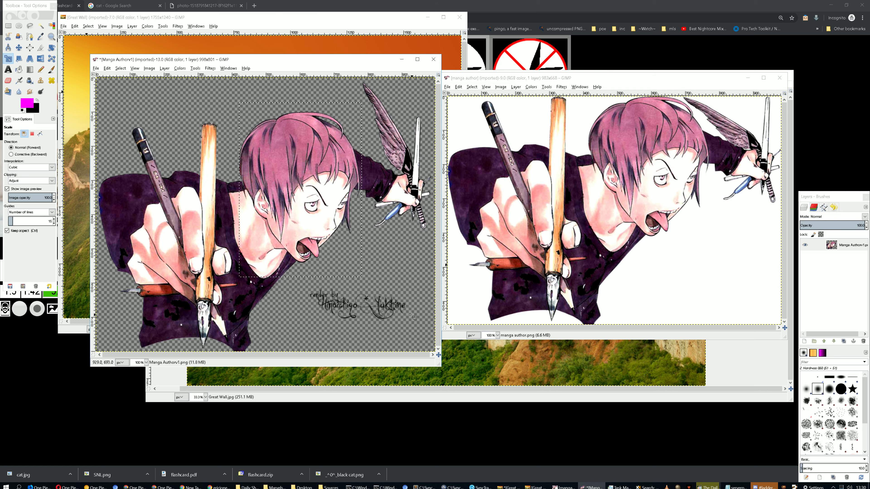
key("ctrl+y")
key("ctrl+z")
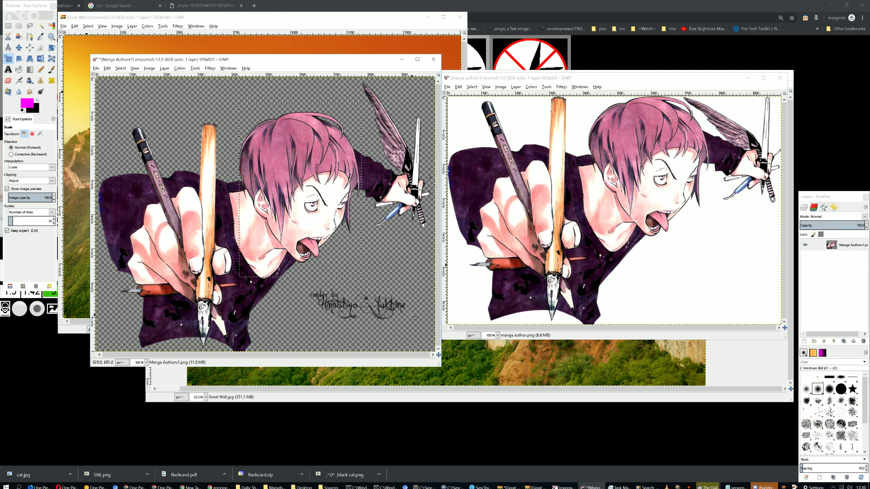
Step: Compare the character's head with and without the 80% height scaling by repeatedly redoing and undoing it
key("ctrl+y")
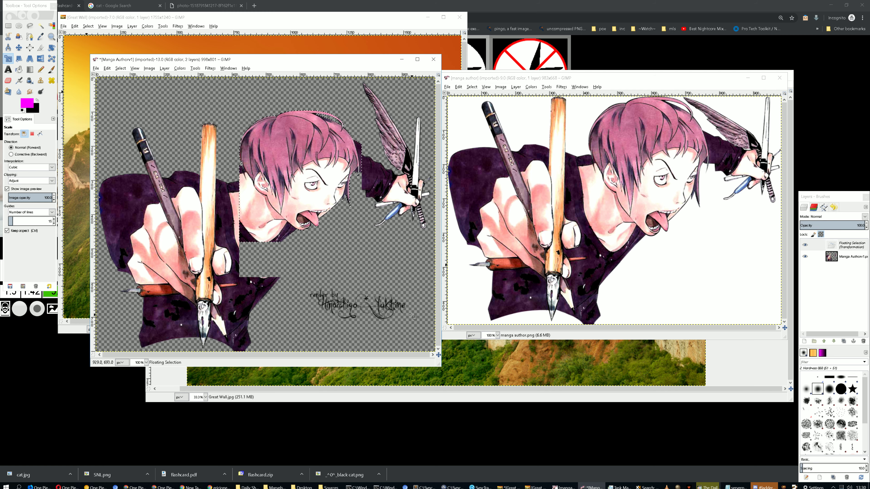
key("ctrl+z")
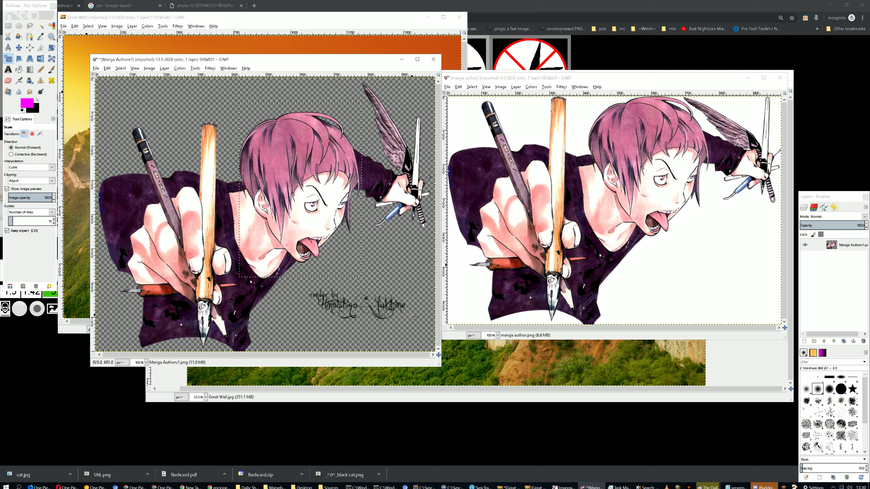
key("ctrl+y")
key("ctrl+z")
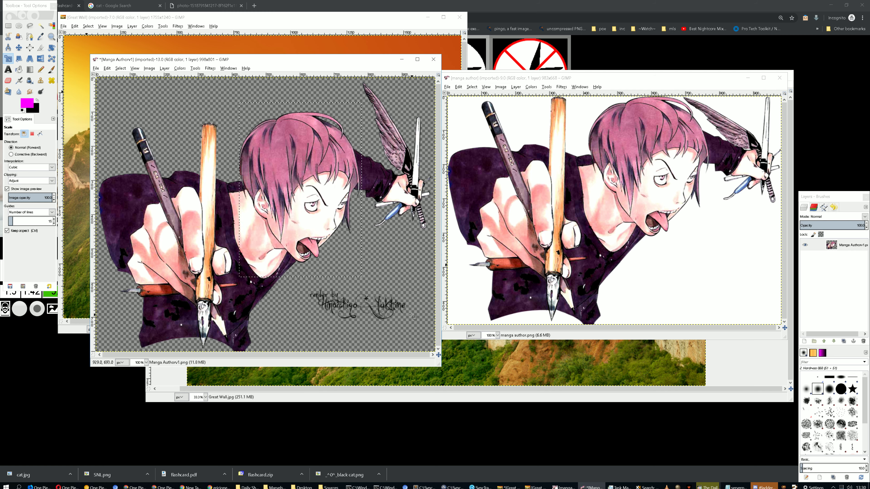
key("ctrl+y")
key("ctrl+z")
key("ctrl+y")
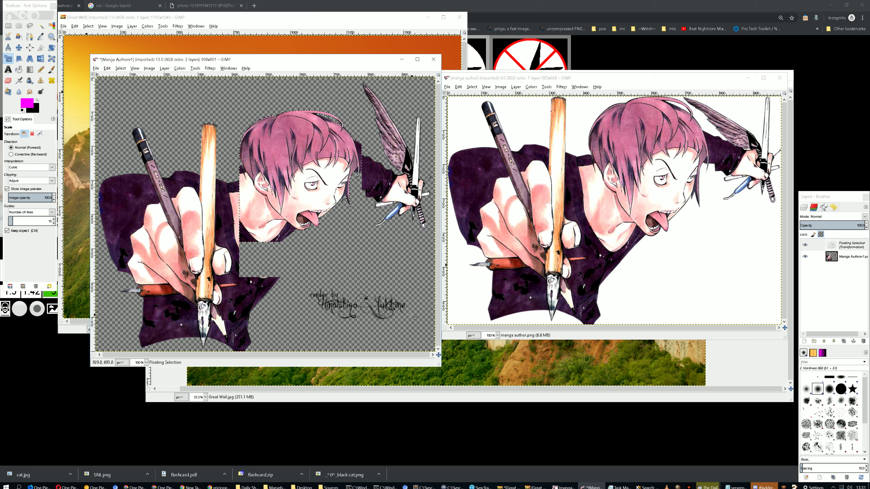
key("ctrl+z")
key("ctrl+y")
key("ctrl+z")
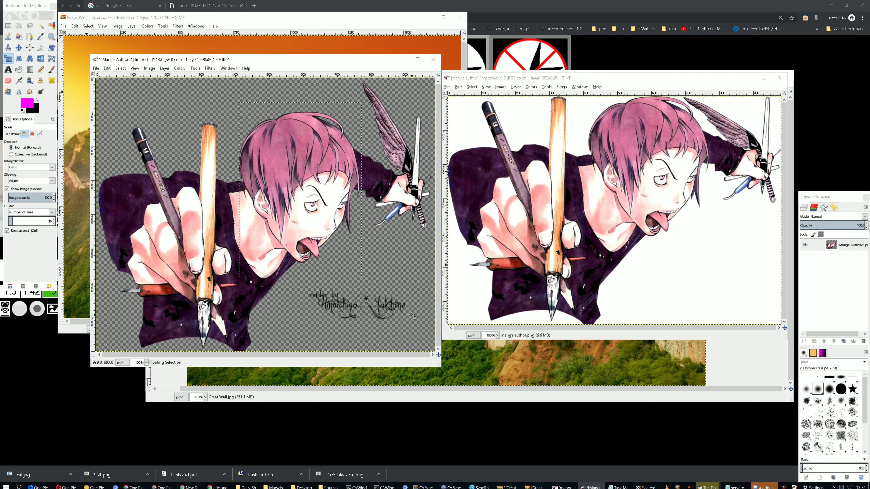
key("ctrl+y")
key("ctrl+z")
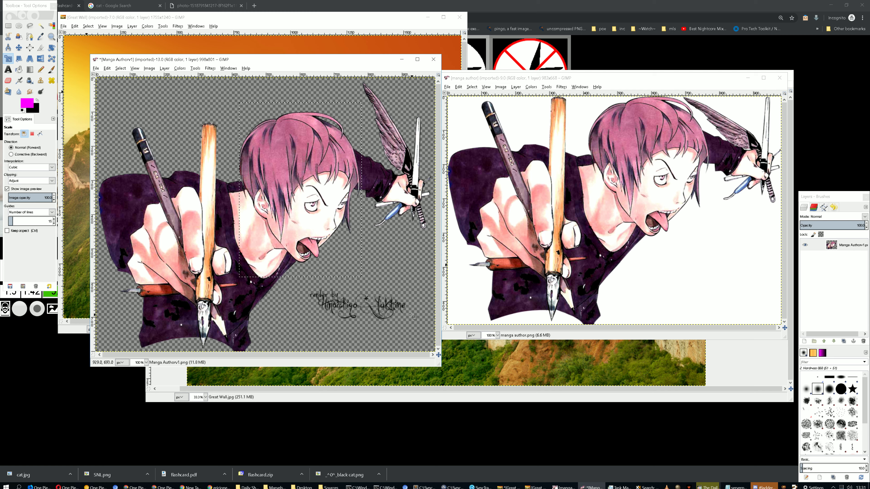
key("ctrl+y")
key("ctrl+z")
Step: Scale the selected head and neck area to 120% height while keeping its width at 100%
left_click(303, 212)
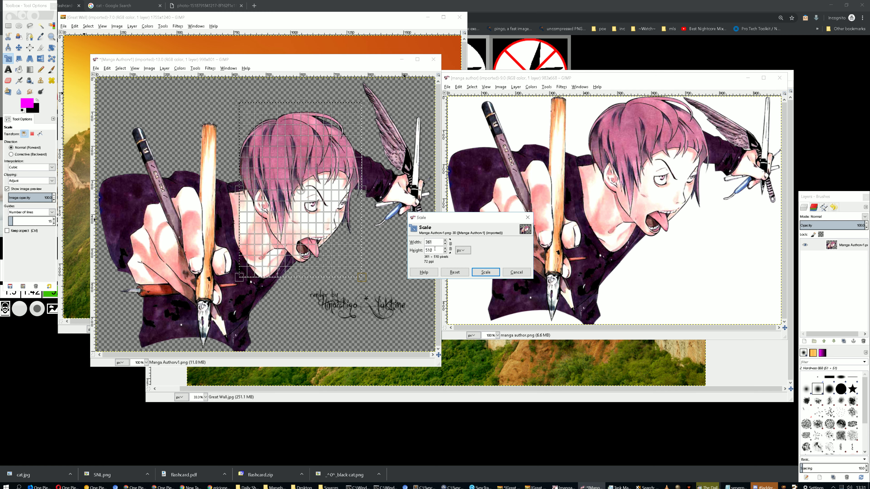
left_click(464, 254)
left_click(466, 259)
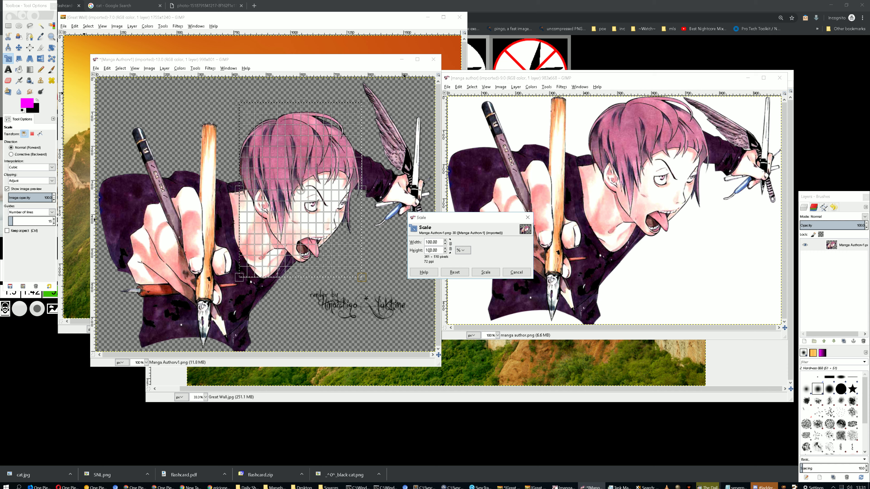
left_click(431, 251)
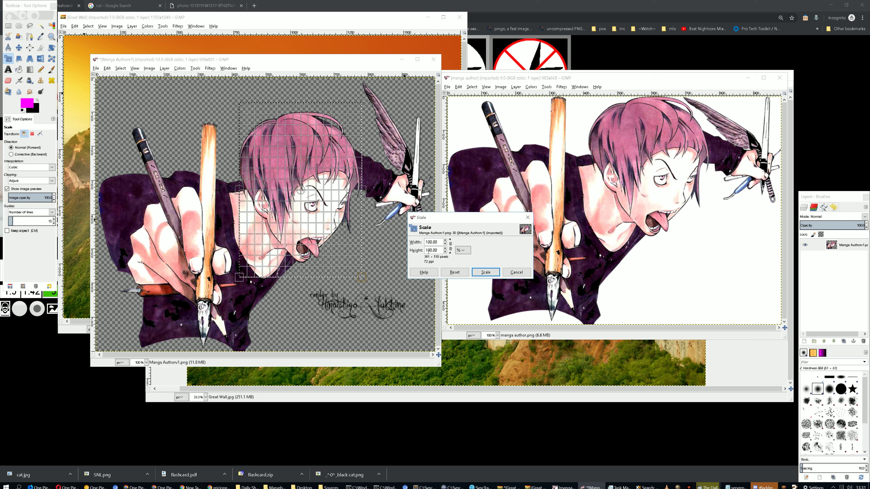
left_click_drag(427, 250, 433, 250)
type("120")
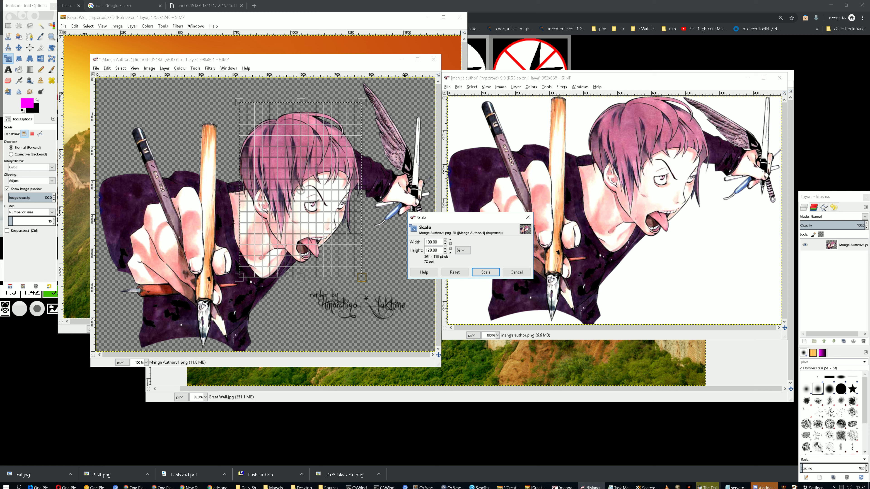
key("Tab")
left_click(485, 272)
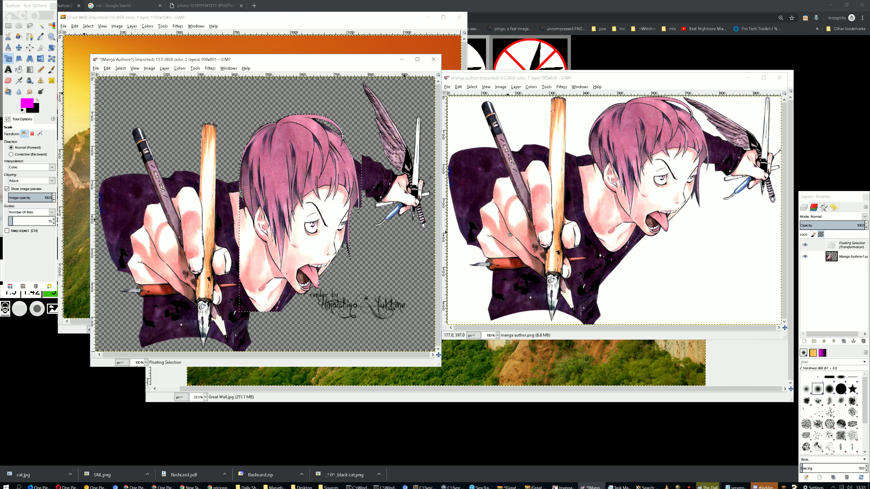
Step: Compare the original head with the 120% height version by repeatedly undoing and redoing the scaling
key("ctrl")
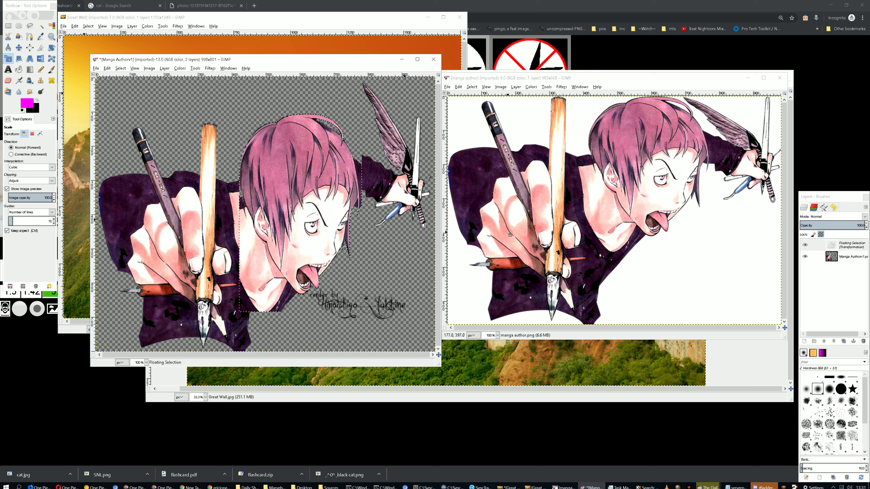
key("ctrl+z")
key("ctrl+y")
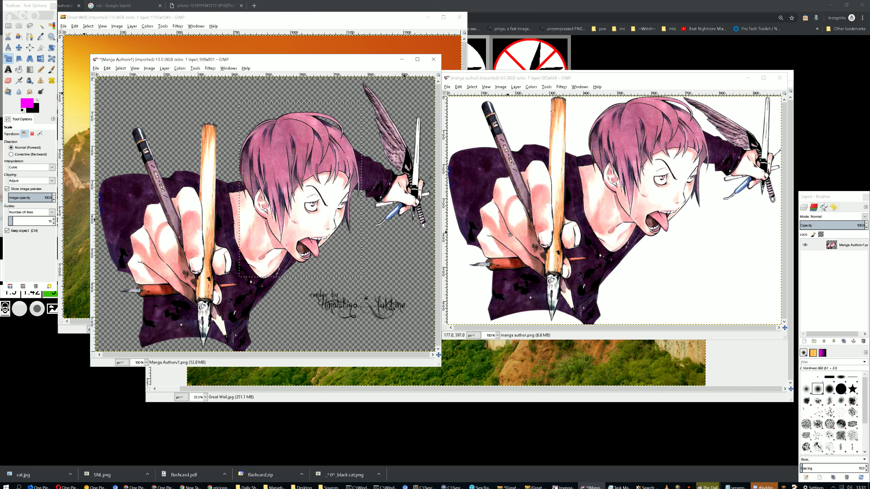
key("ctrl+z")
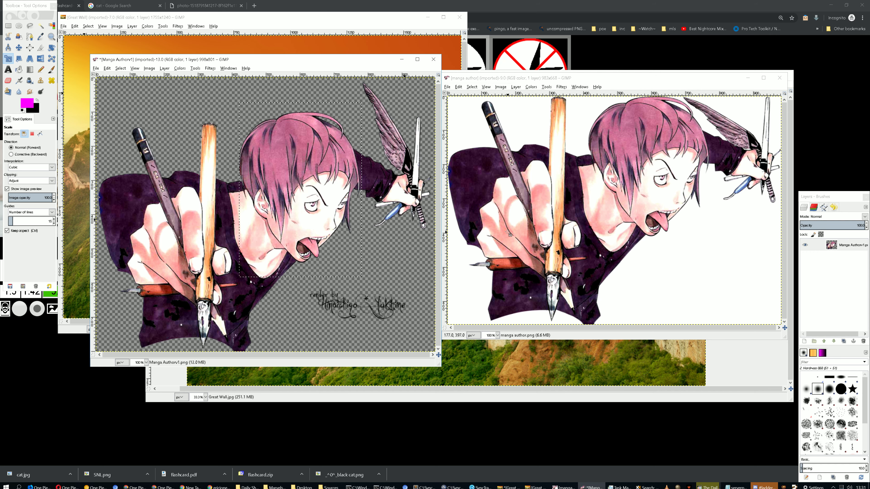
key("ctrl+y")
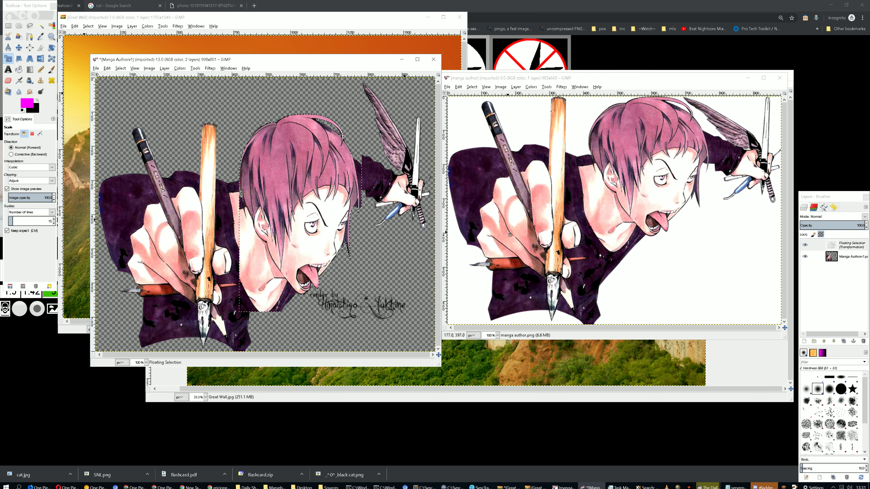
key("ctrl+z")
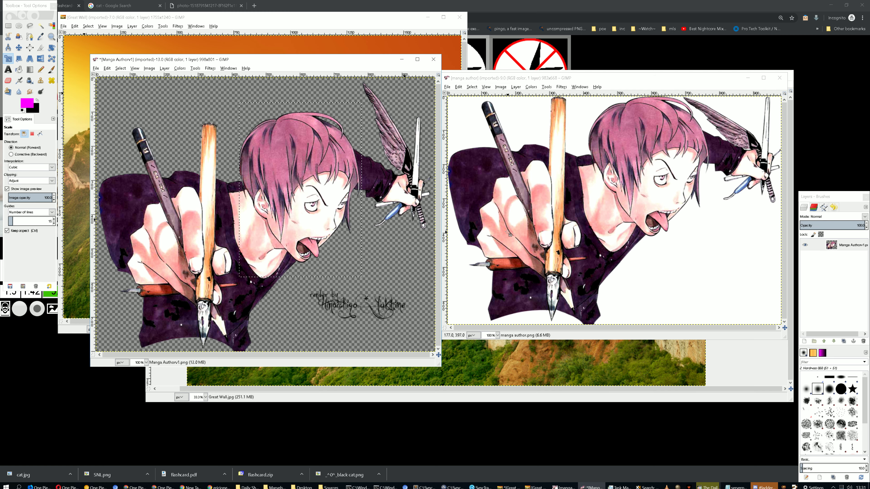
key("ctrl+y")
Step: Switch to Great Wall.jpg and select a vertical strip of about 669 × 2551 px along the photo's left edge
left_click(339, 19)
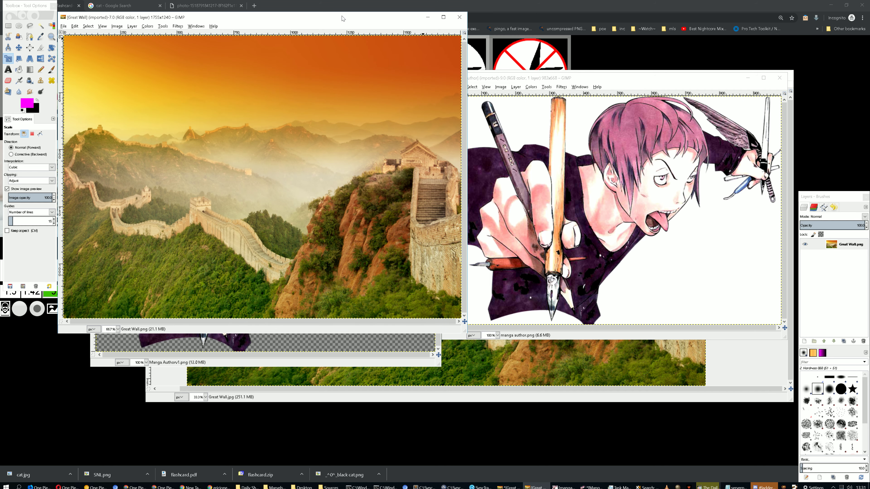
left_click(559, 396)
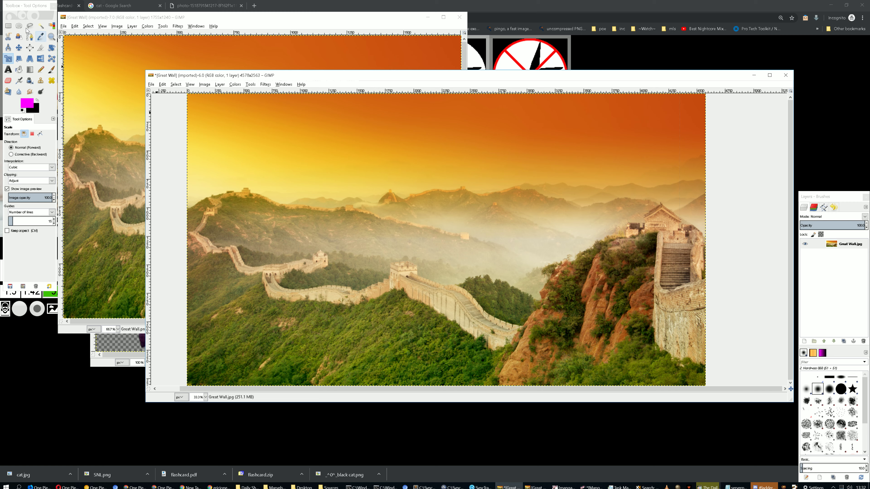
left_click(8, 26)
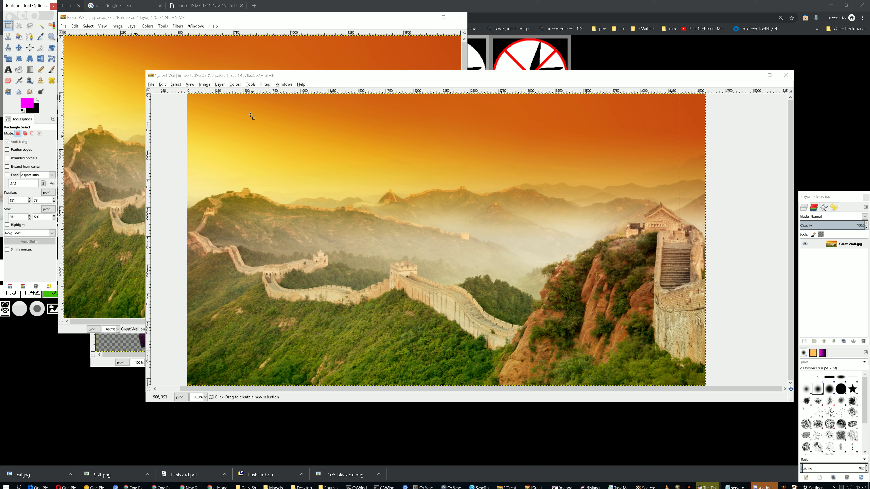
left_click(253, 98)
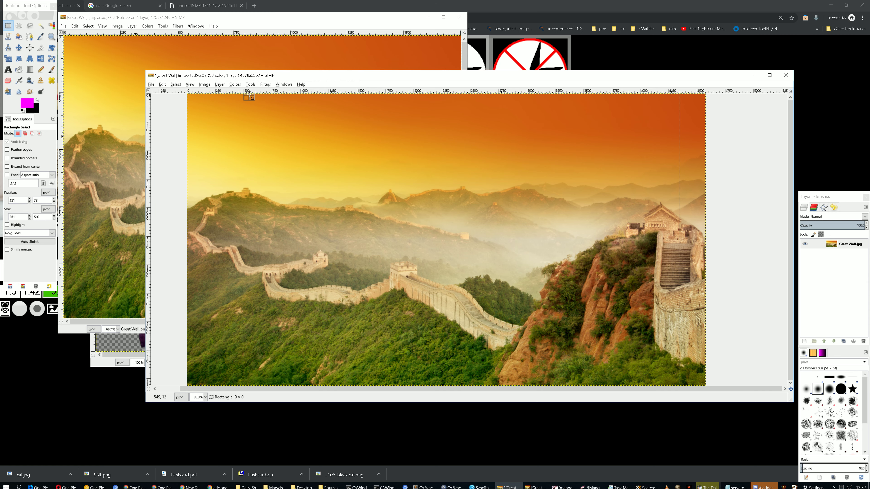
left_click_drag(252, 98, 186, 463)
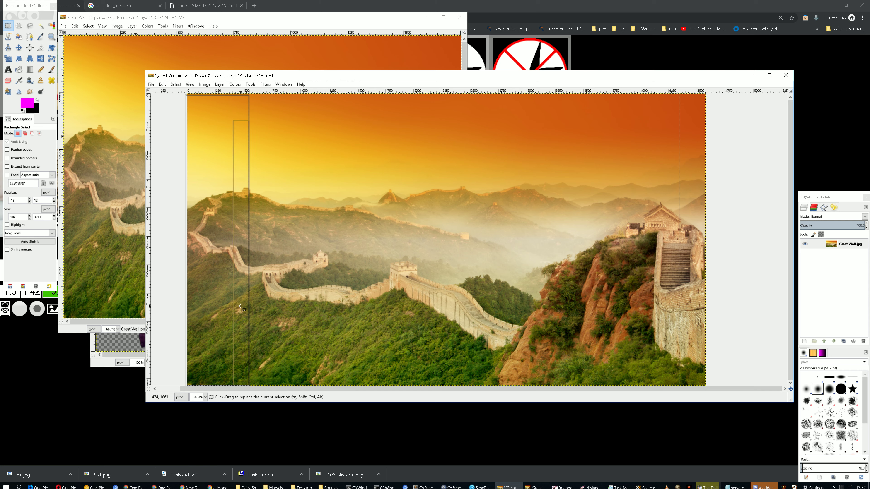
left_click_drag(241, 309, 255, 311)
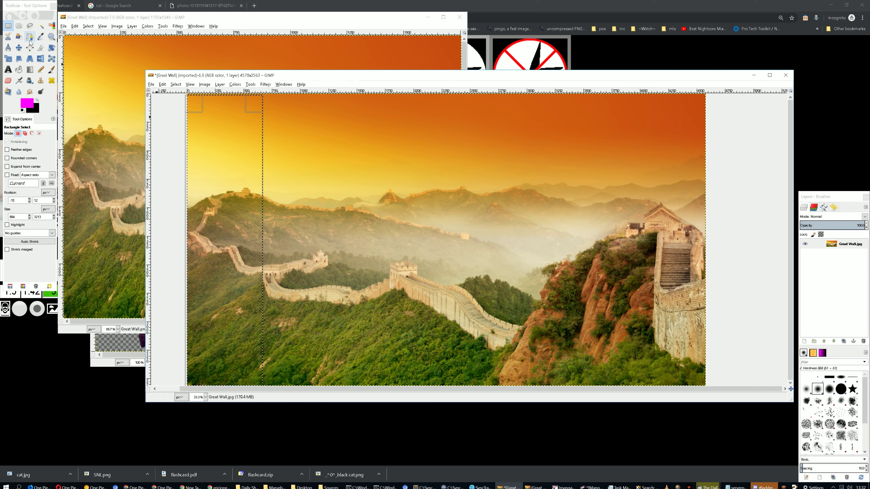
Step: Scale the selected left strip of the photo to 90% width while keeping its height at 100%
left_click(11, 59)
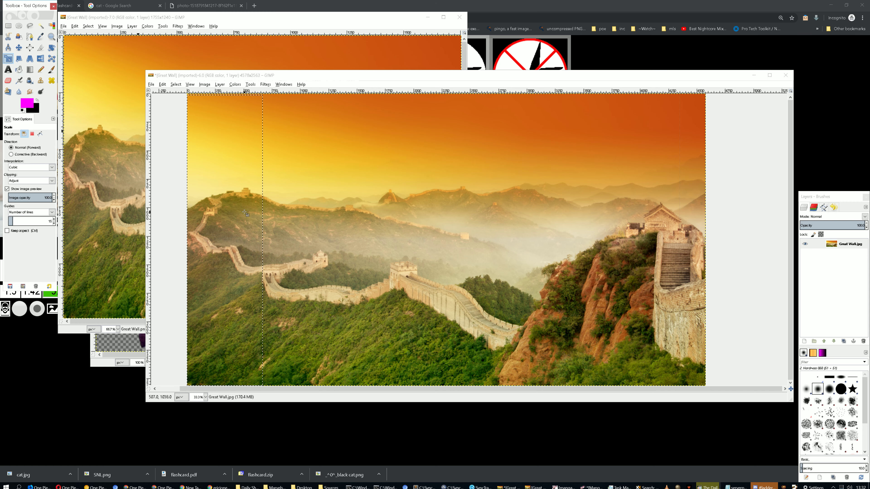
left_click(228, 223)
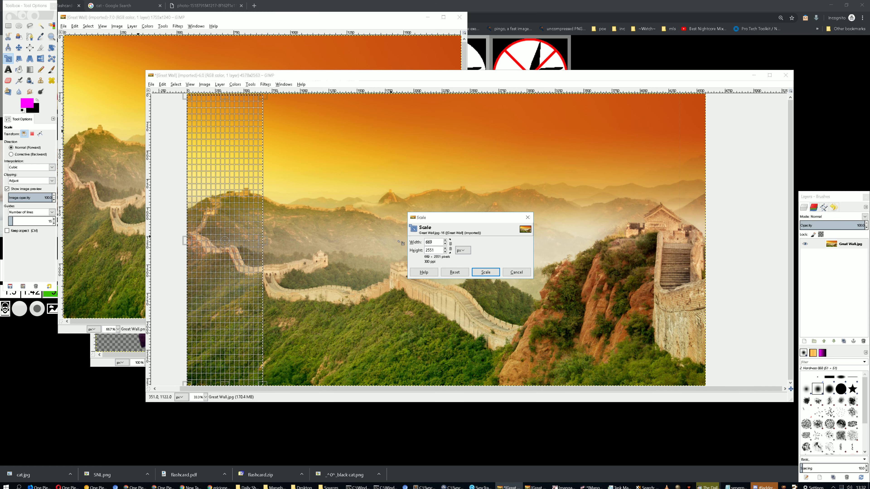
left_click(462, 250)
left_click(462, 258)
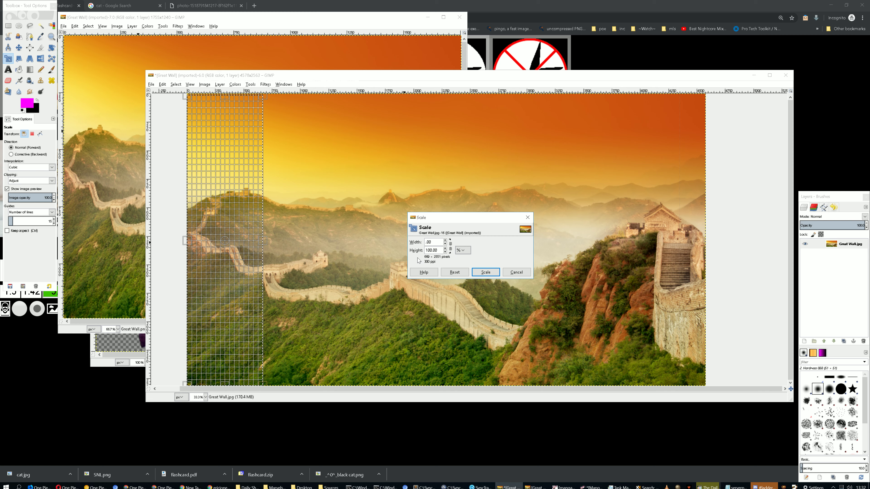
type("90")
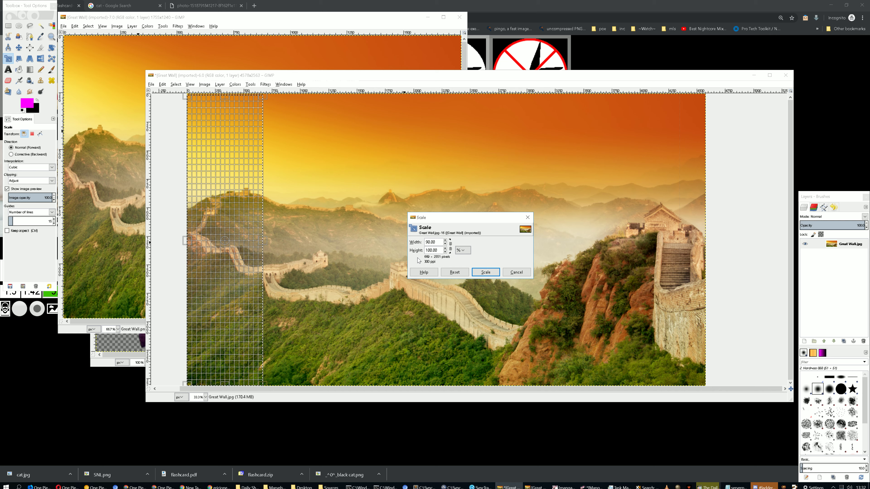
key("Return")
left_click(478, 272)
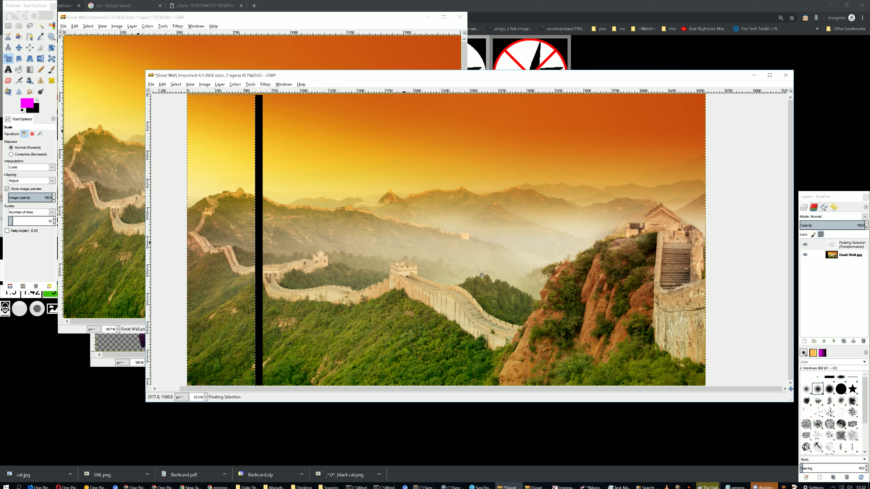
Step: Undo the 90% width scaling of the photo's left strip
left_click(8, 26)
left_click(173, 155)
left_click(218, 85)
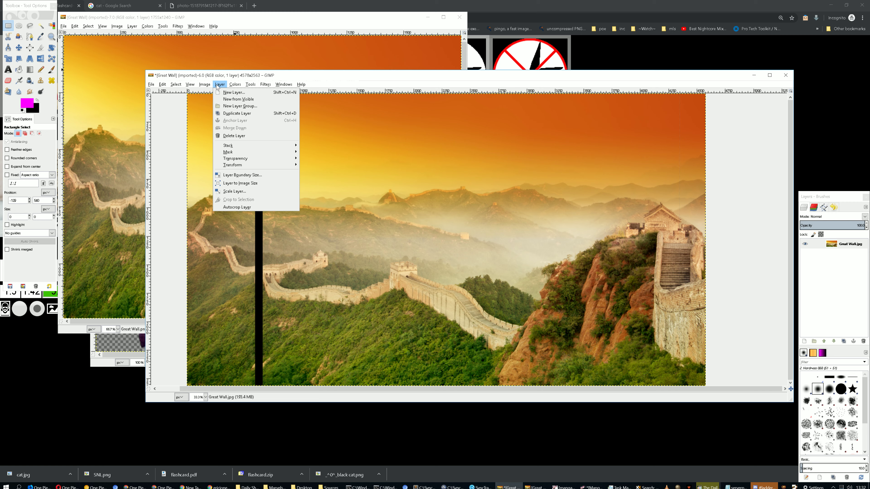
left_click(218, 86)
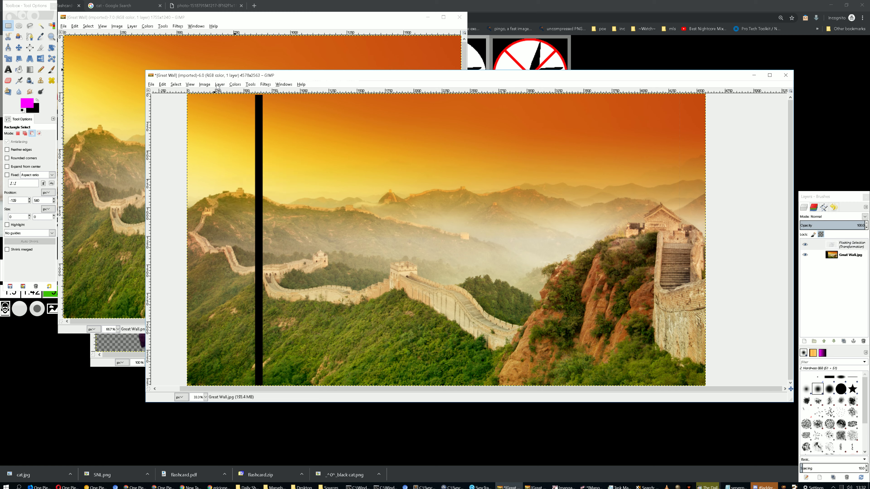
left_click(19, 50)
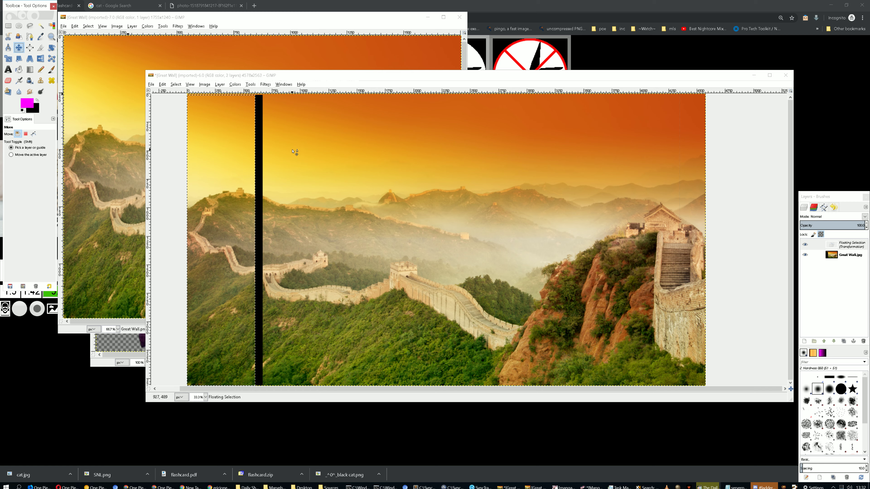
key("ctrl+z")
Step: Replace the selection with a strip about 660 px wide along the photo's left edge, covering its full 2563 px height
left_click(8, 26)
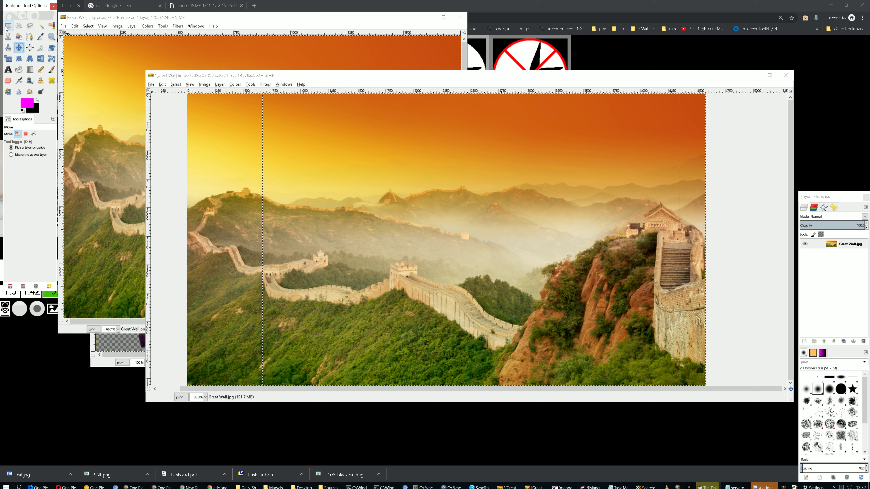
left_click(312, 215)
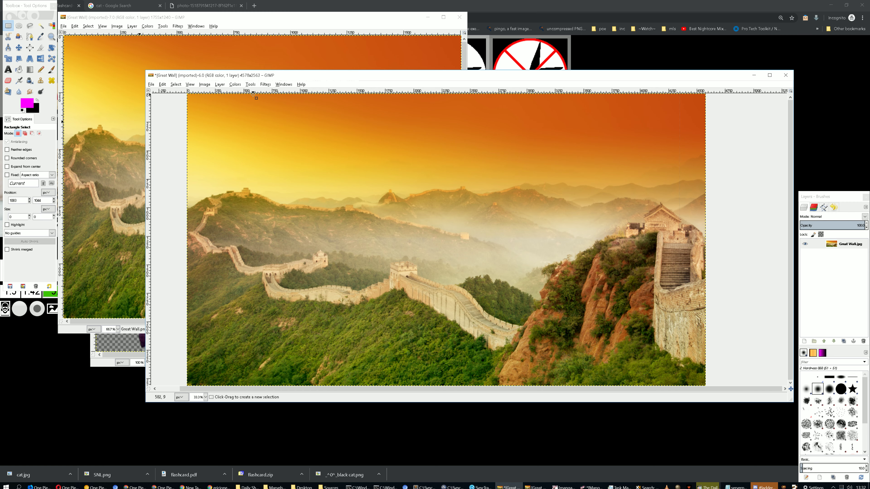
left_click_drag(258, 96, 178, 427)
left_click_drag(252, 293, 254, 289)
left_click_drag(227, 100, 229, 51)
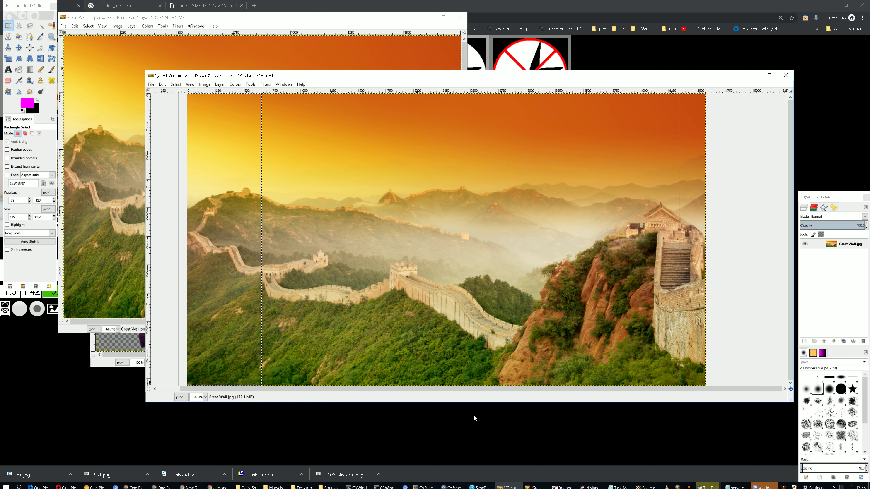
left_click_drag(483, 402, 483, 416)
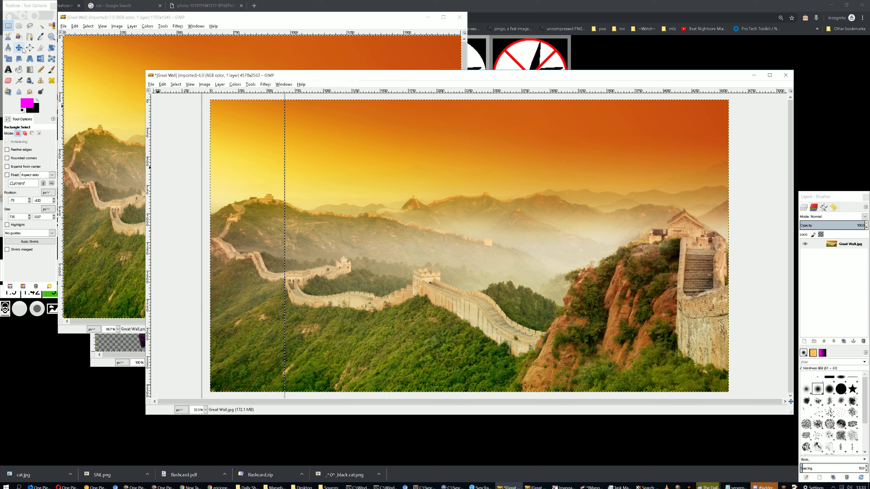
Step: Scale the selected left strip of the photo to 90% width while keeping its height at 100%
left_click(8, 58)
left_click(513, 244)
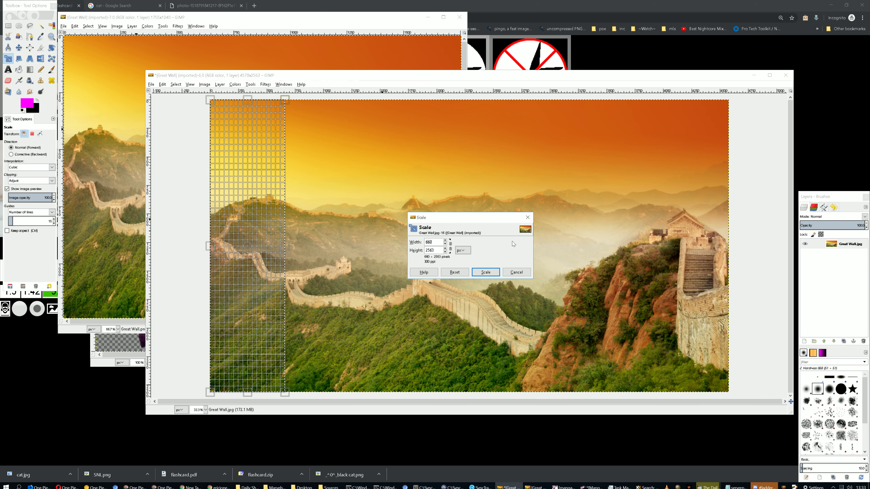
left_click(462, 251)
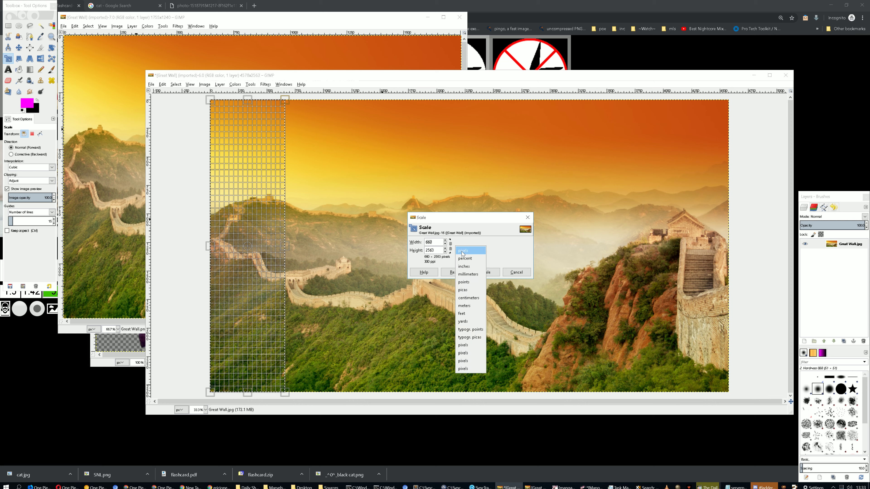
left_click(465, 258)
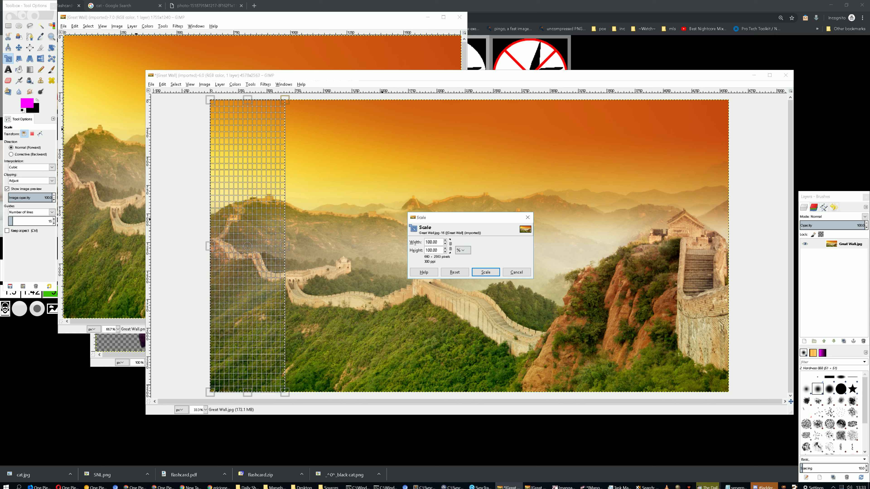
left_click_drag(432, 243, 415, 243)
type("90")
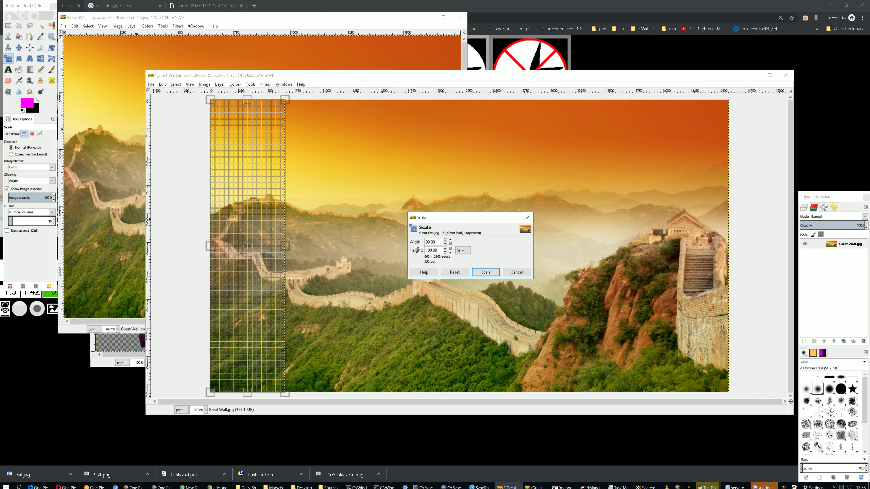
key("Tab")
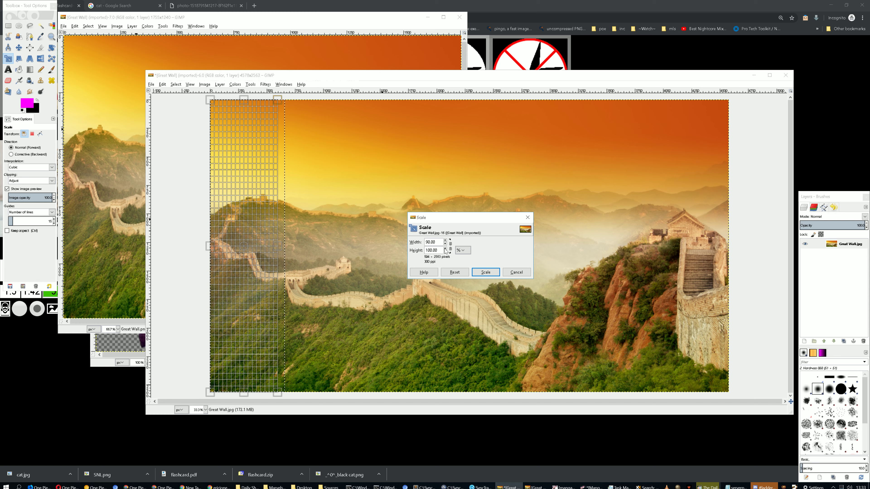
left_click(489, 273)
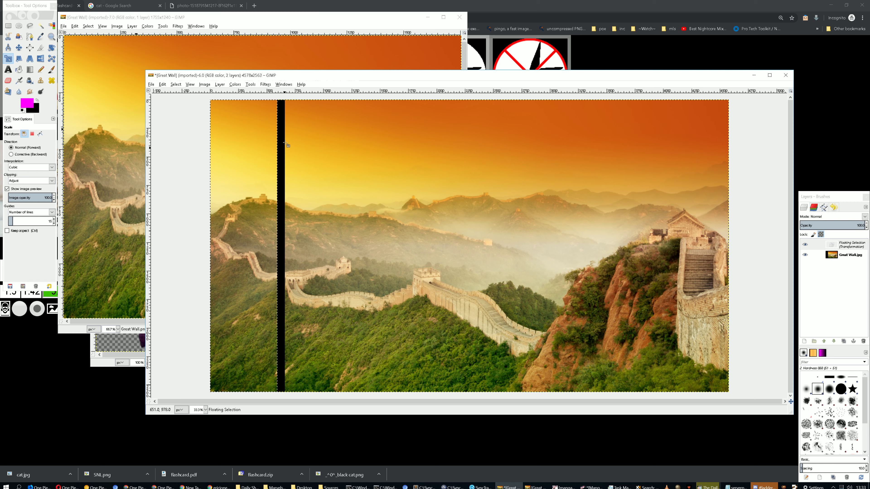
Step: Anchor the scaled floating strip to the photo and try to remove the black gap with Autocrop Image
left_click(8, 25)
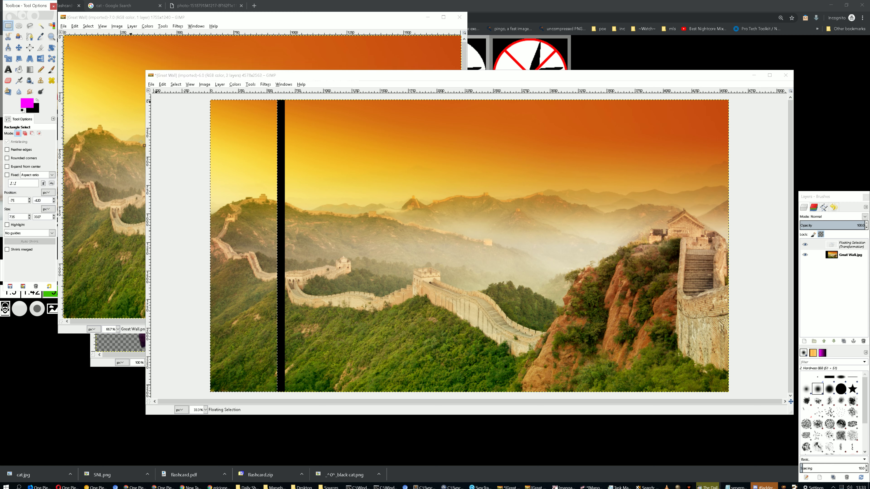
left_click(164, 164)
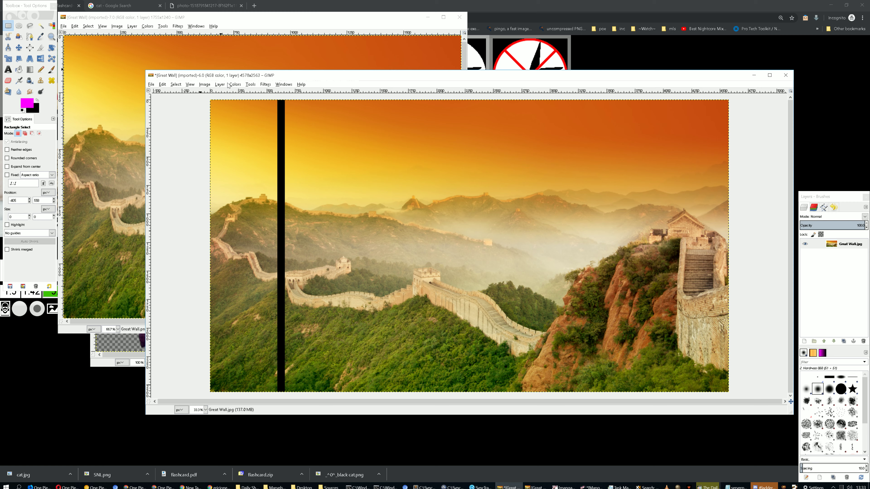
left_click(205, 84)
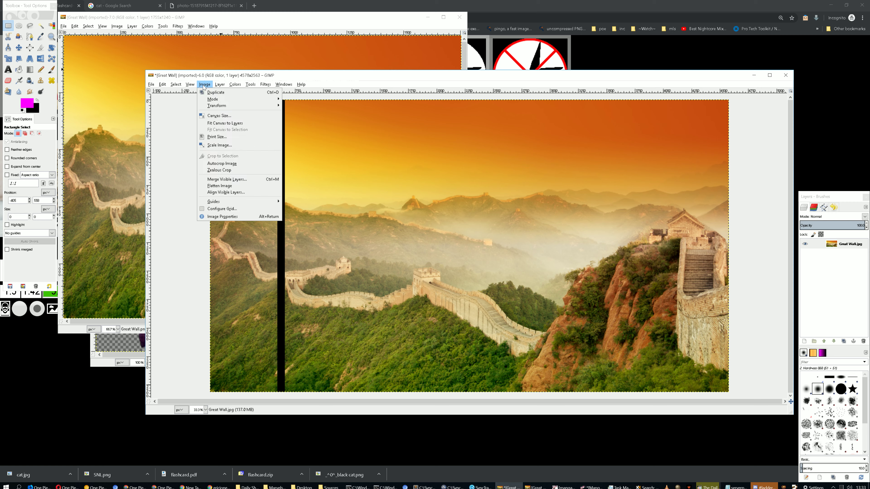
left_click(233, 164)
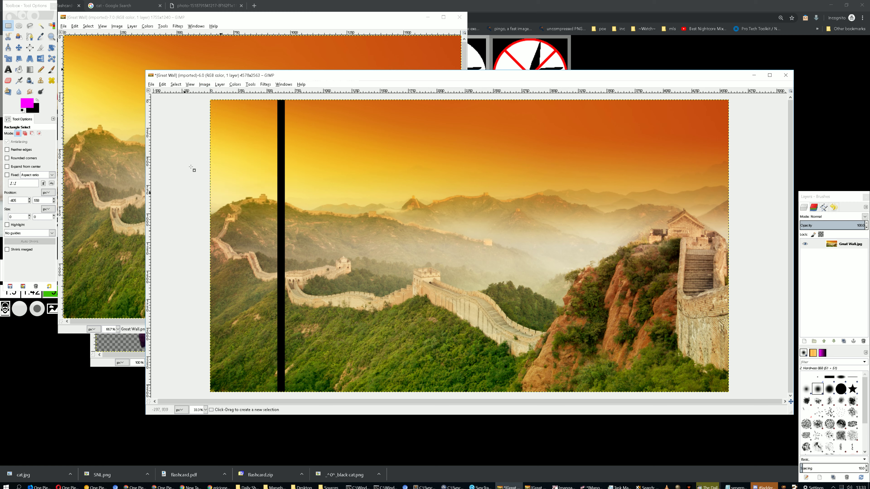
Step: Remove the black vertical gap with Zealous Crop, checking the memory usage in Task Manager while it runs
left_click(220, 85)
mouse_move(231, 86)
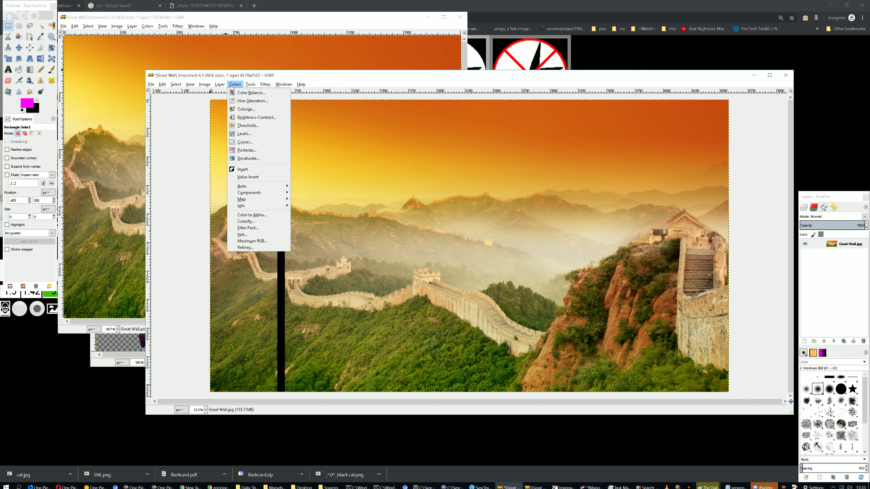
mouse_move(204, 87)
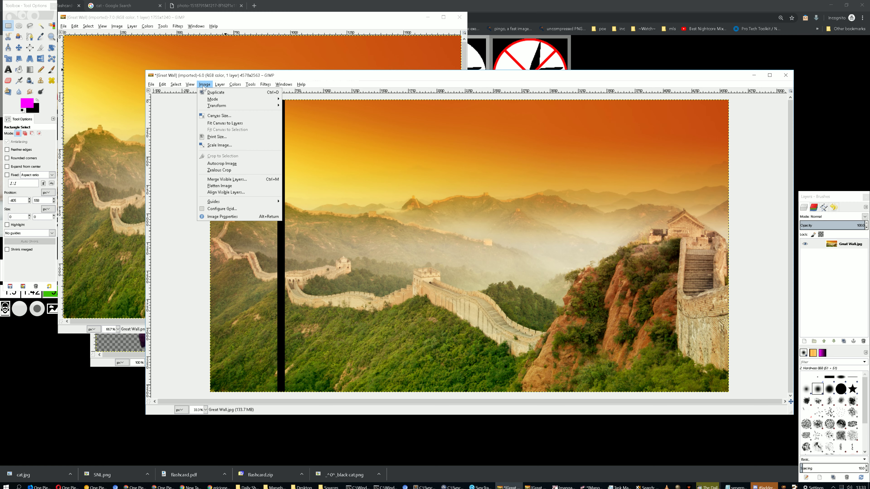
left_click(227, 171)
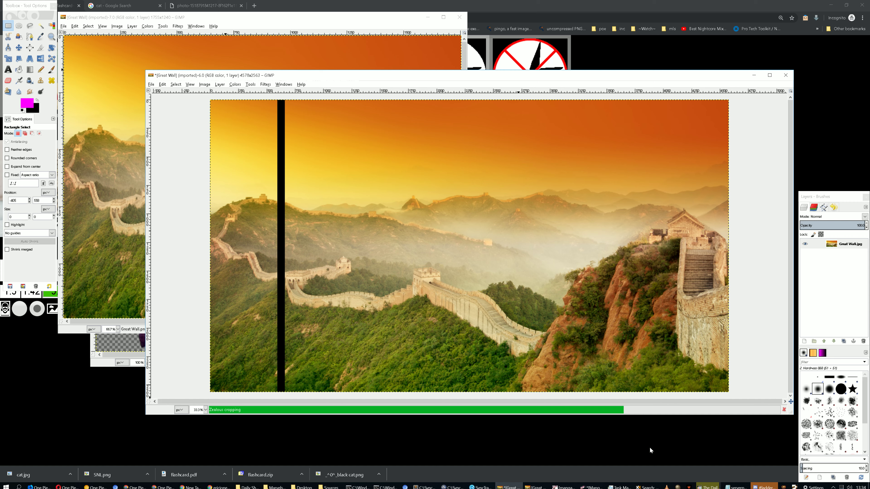
left_click(618, 487)
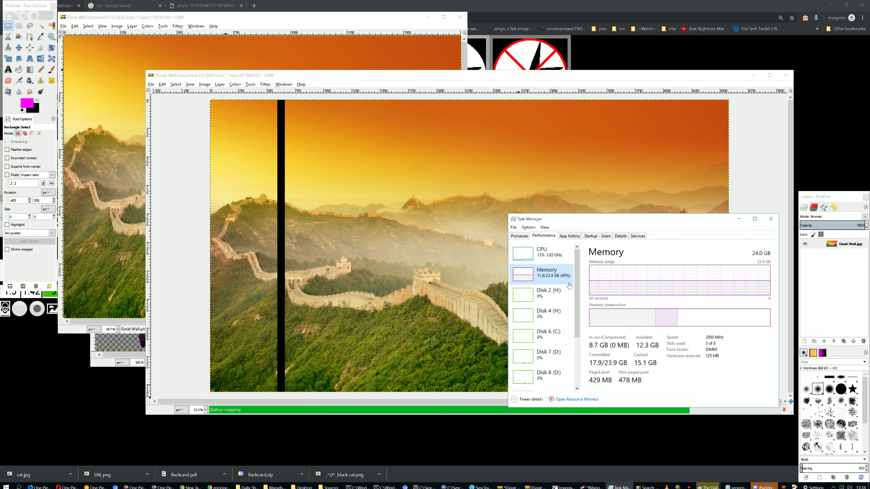
left_click(739, 218)
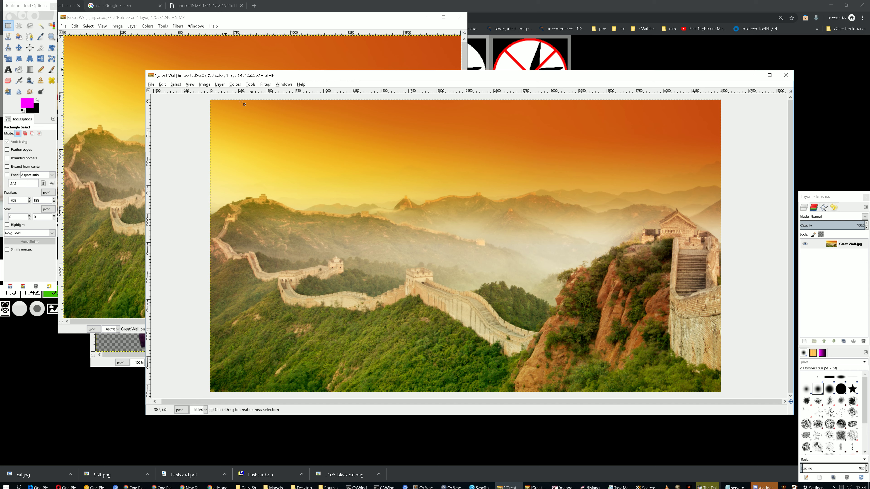
Step: Select the left part of the photo, about 1725 px wide and covering its full 2563 px height
left_click(8, 27)
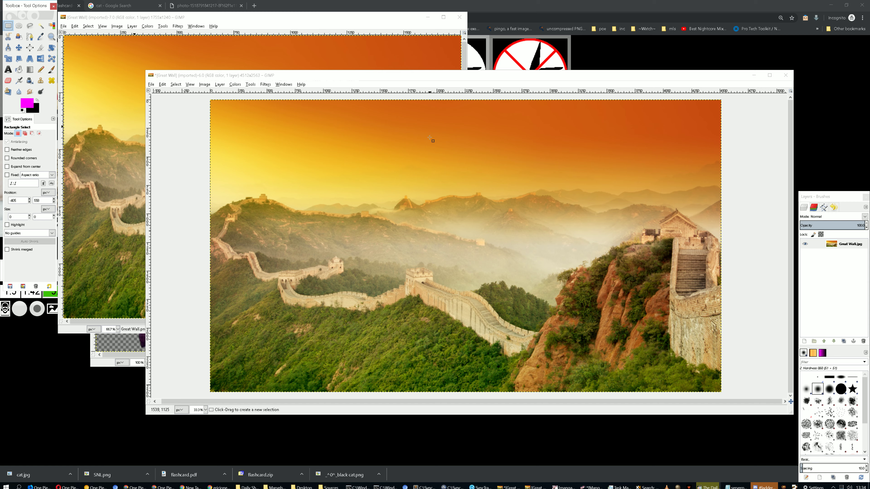
left_click(405, 98)
left_click_drag(405, 98, 184, 399)
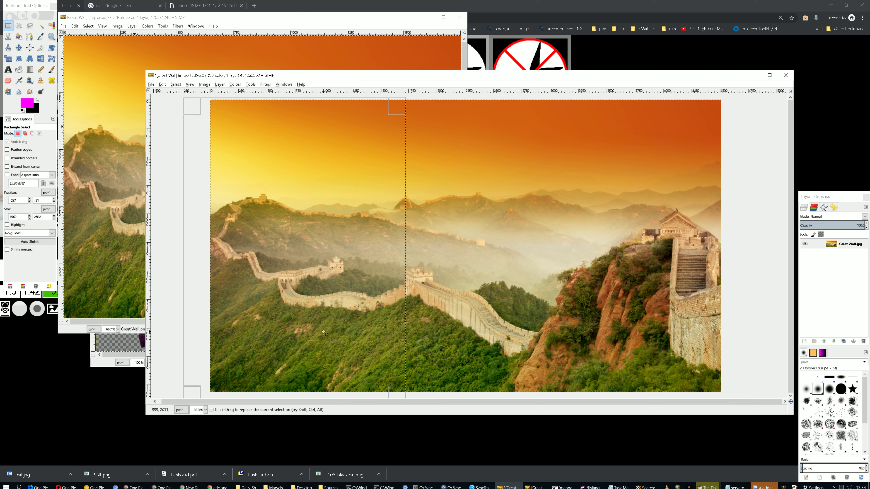
Step: Scale the selected 1725 px wide left section to 90% width, leaving its height at 100%
left_click(8, 58)
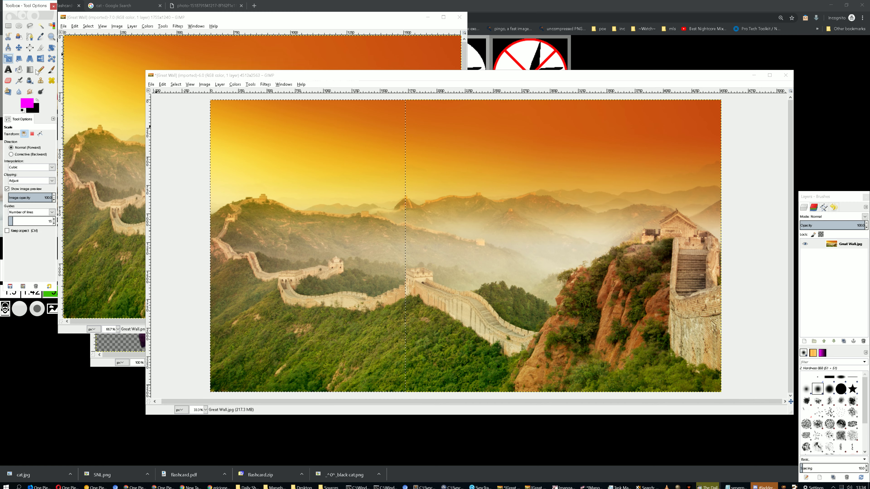
left_click(269, 210)
left_click(462, 250)
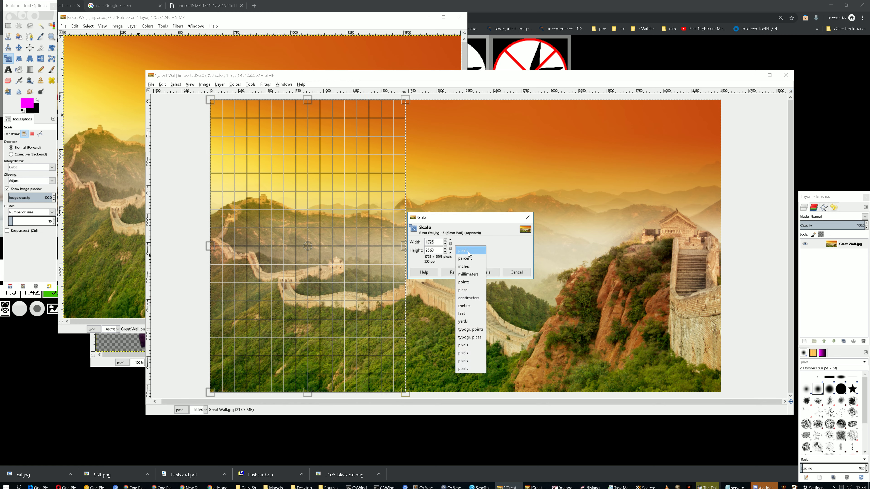
left_click(466, 258)
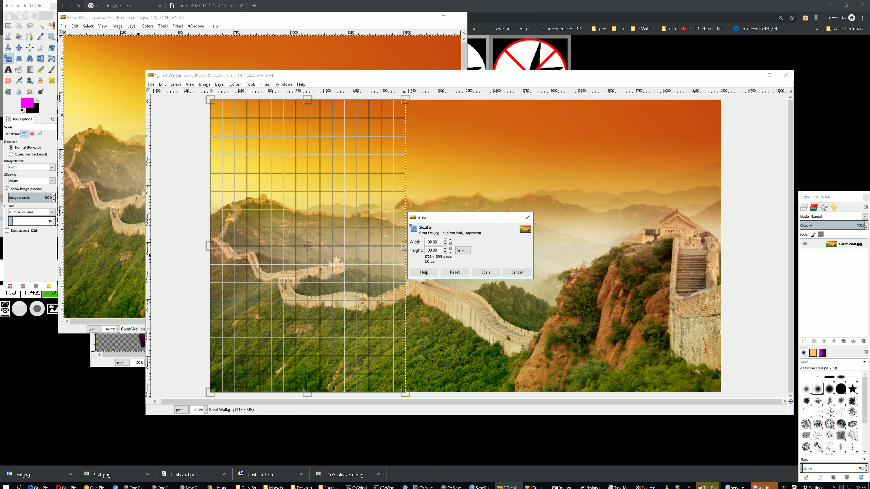
left_click(432, 242)
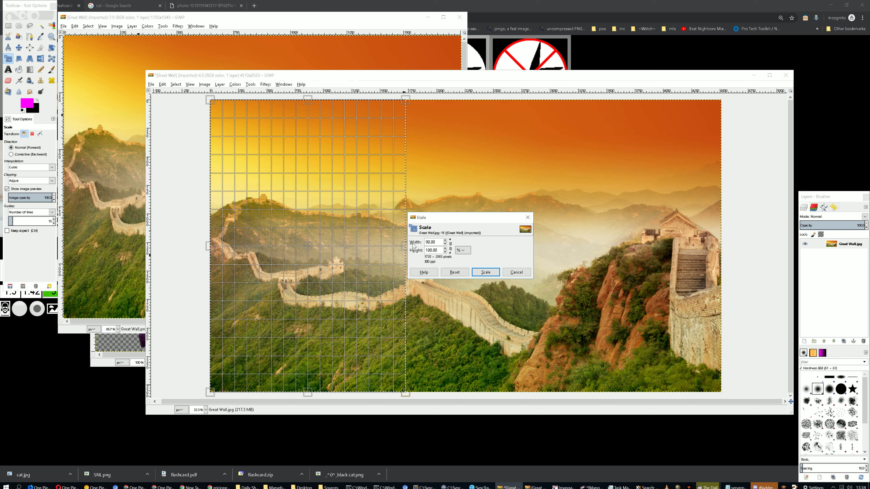
key("BackSpace")
key("BackSpace")
key("BackSpace")
type("90")
key("Tab")
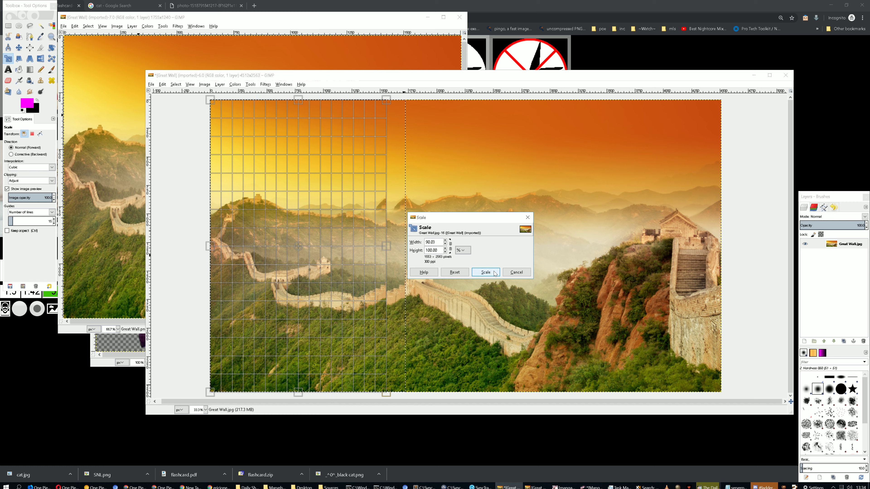
key("Return")
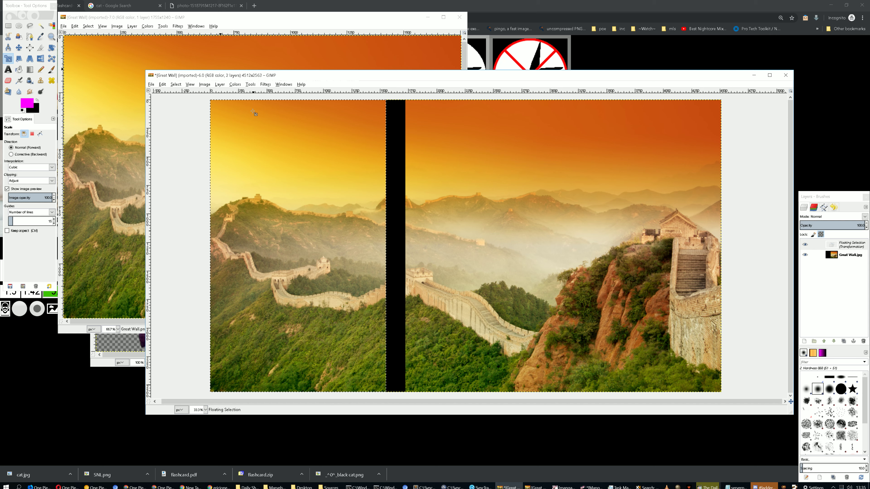
Step: Anchor the floating section and close the black gap in the photo with Zealous Crop
left_click(8, 26)
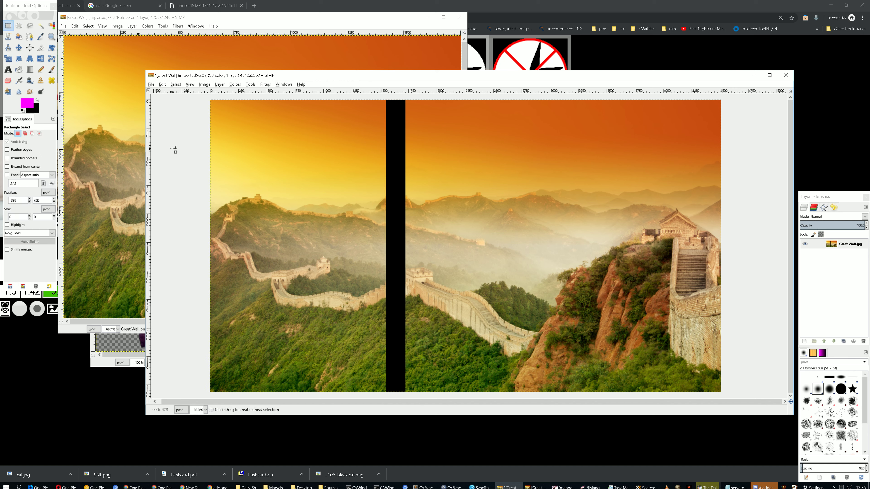
key("m")
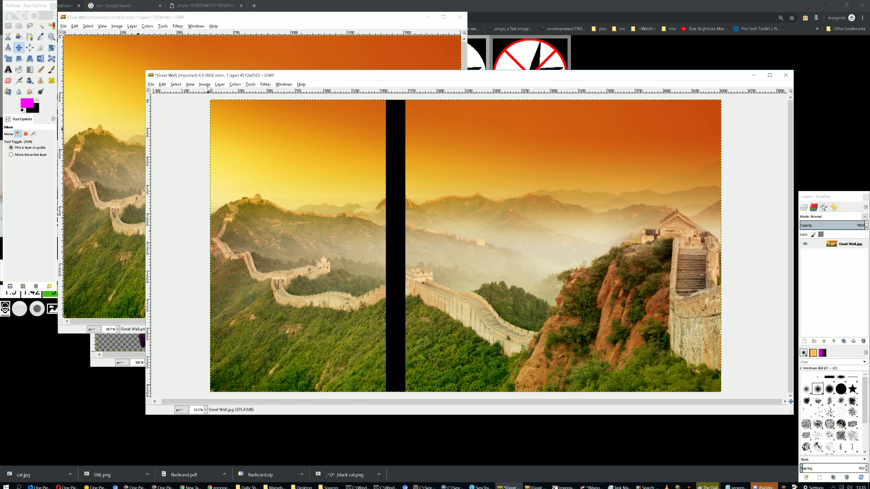
left_click(207, 84)
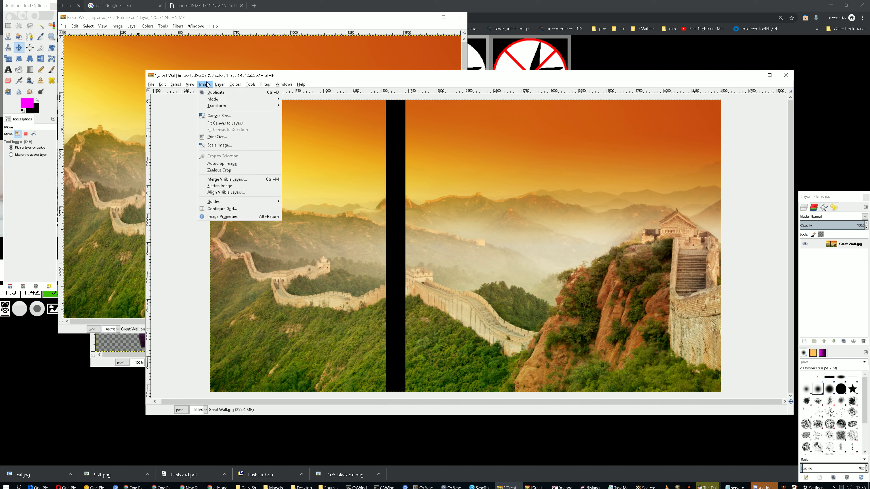
left_click(225, 170)
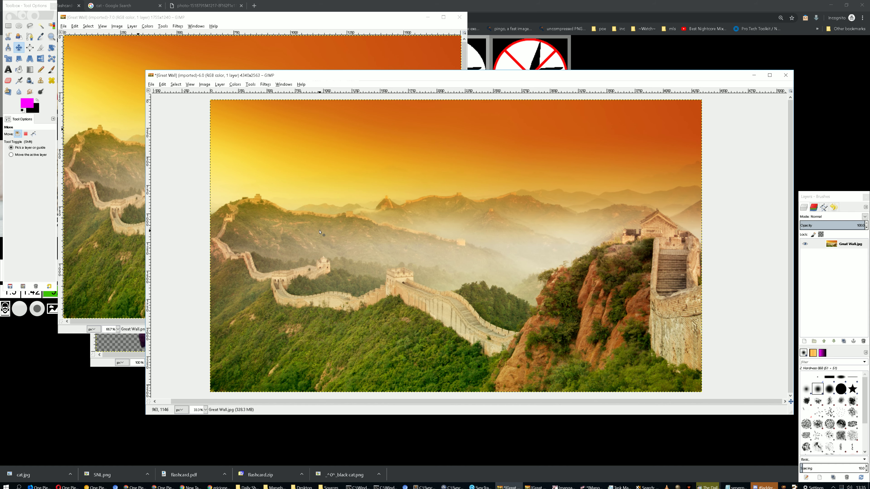
left_click(8, 26)
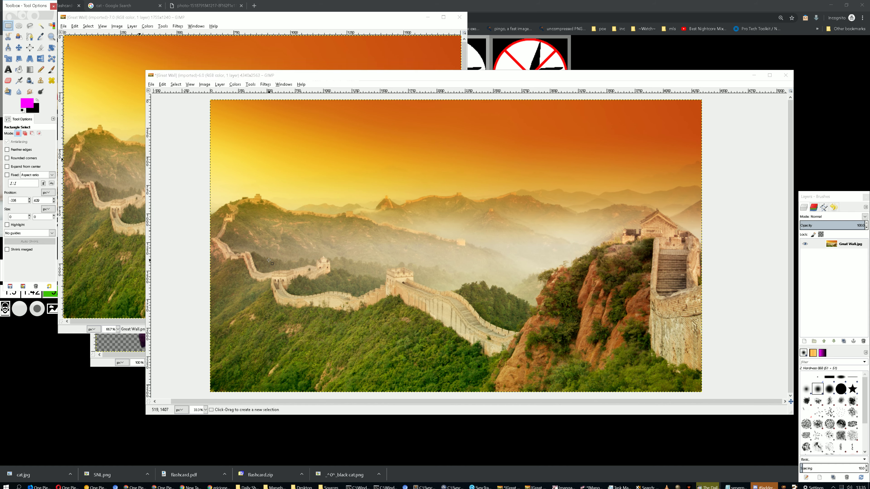
left_click_drag(272, 262, 259, 300)
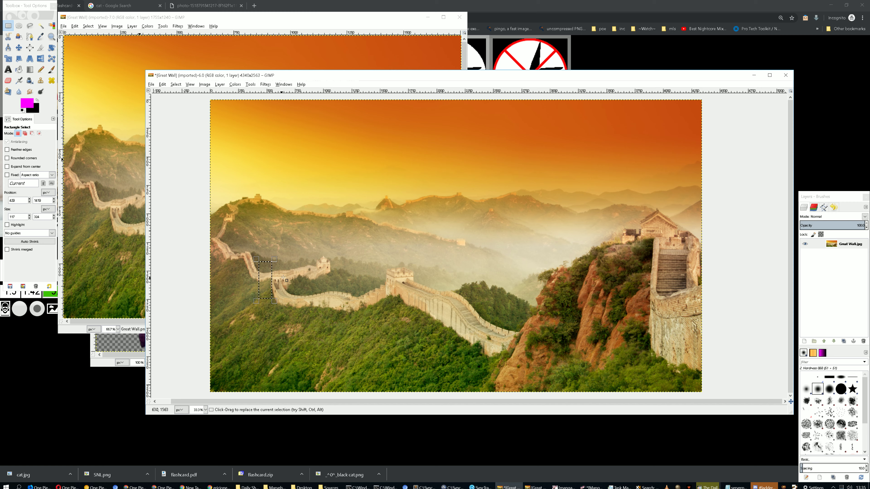
left_click(331, 185)
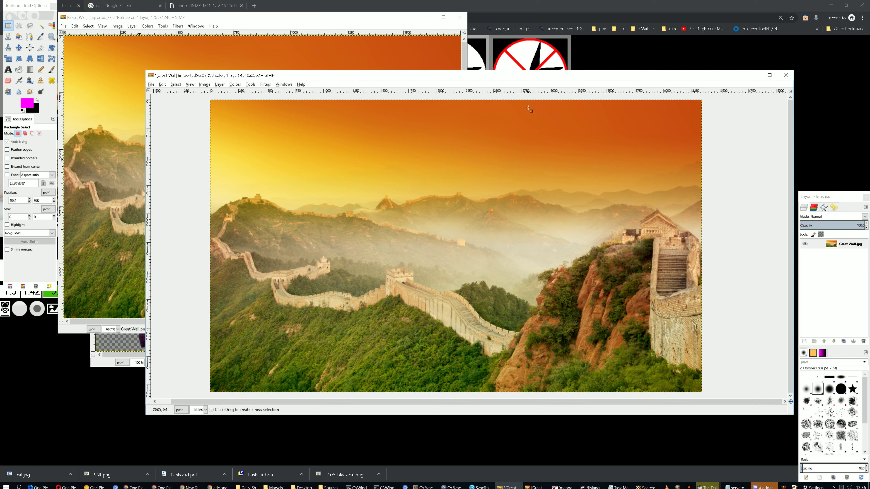
Step: Select the photo from its left edge to where the wall meets the cliff, about 2733 × 2560 px
left_click(531, 100)
left_click_drag(213, 379, 135, 443)
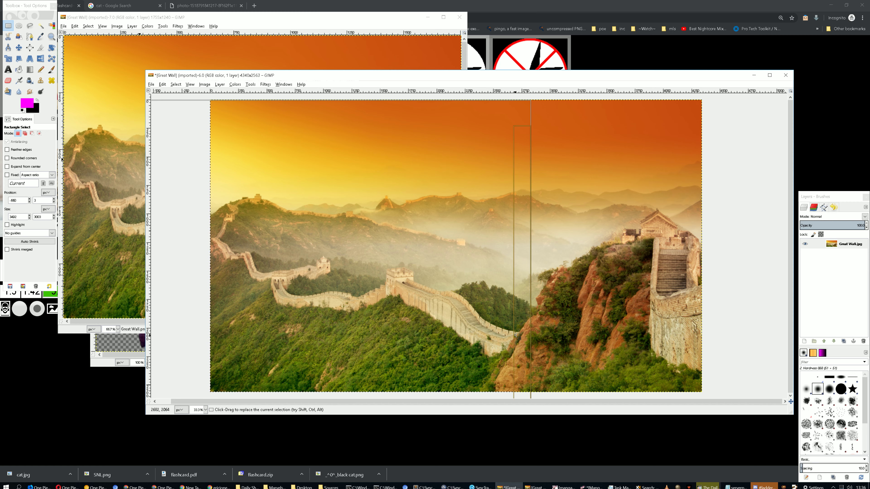
left_click_drag(526, 336, 515, 337)
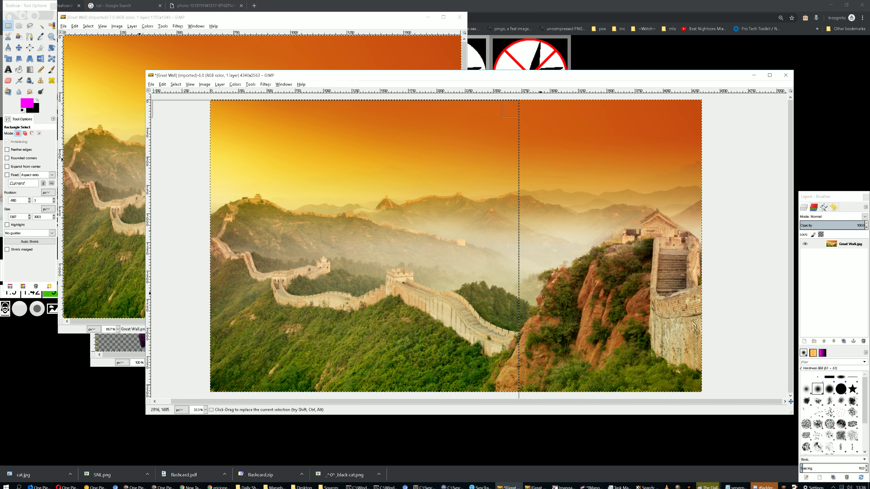
left_click_drag(510, 317, 486, 307)
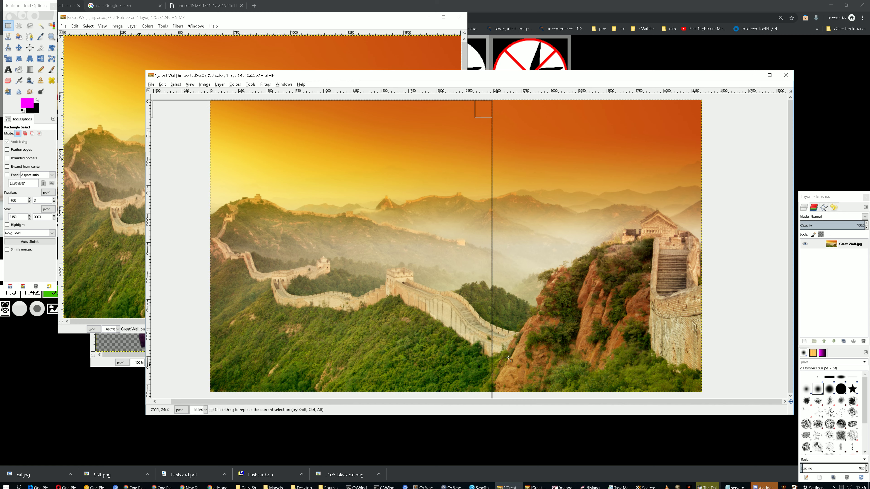
left_click_drag(490, 328, 512, 330)
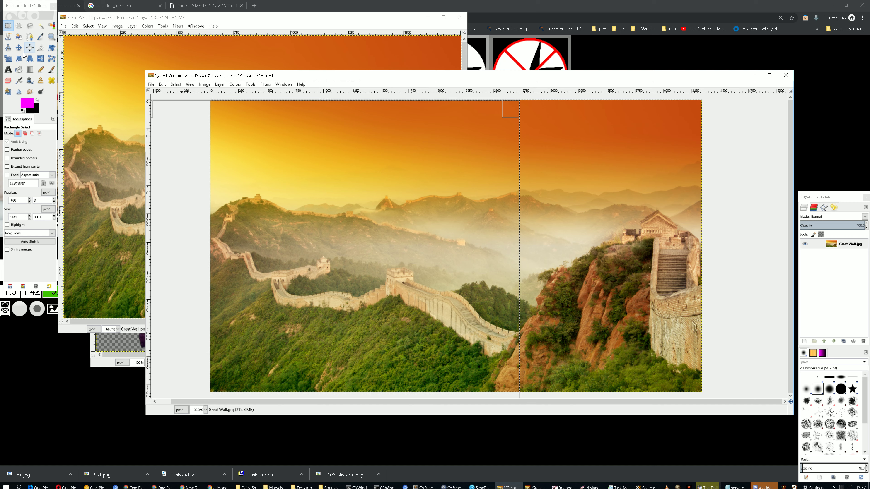
Step: Scale the selected 2733 px wide section to 90% width, leaving its height at 100%
left_click(12, 59)
left_click(467, 260)
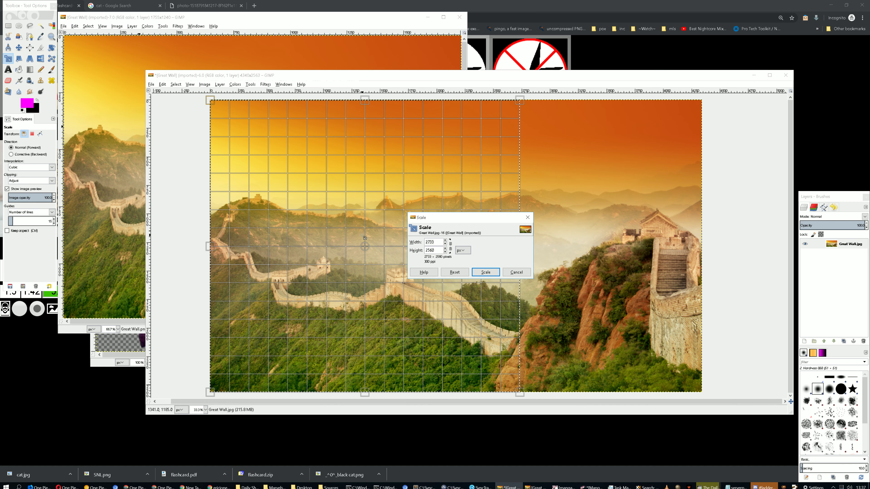
left_click(462, 250)
left_click(465, 257)
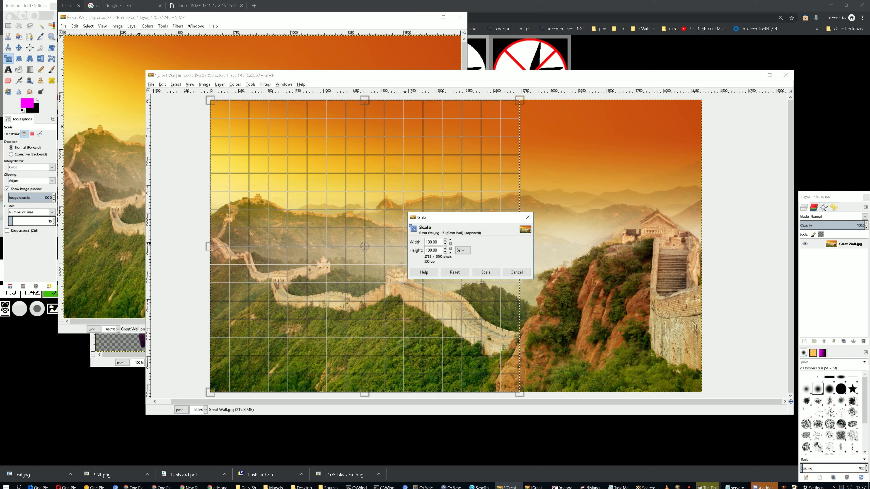
left_click_drag(432, 244, 404, 243)
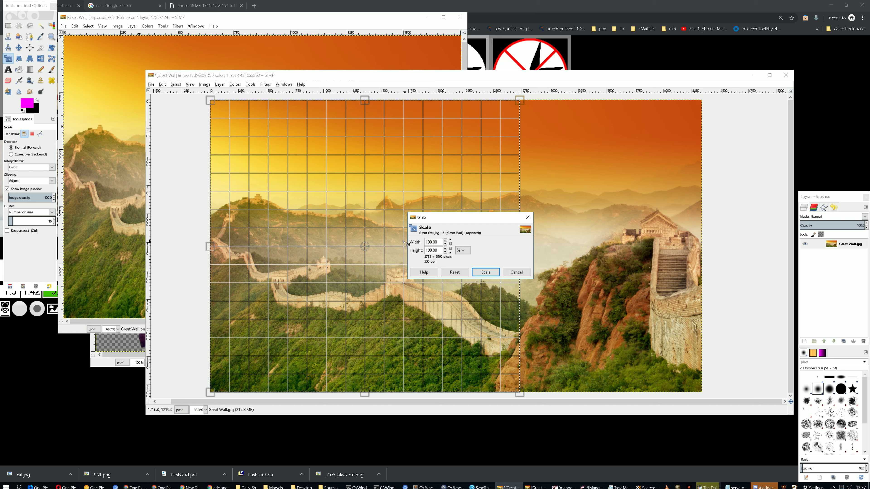
type("90")
key("Tab")
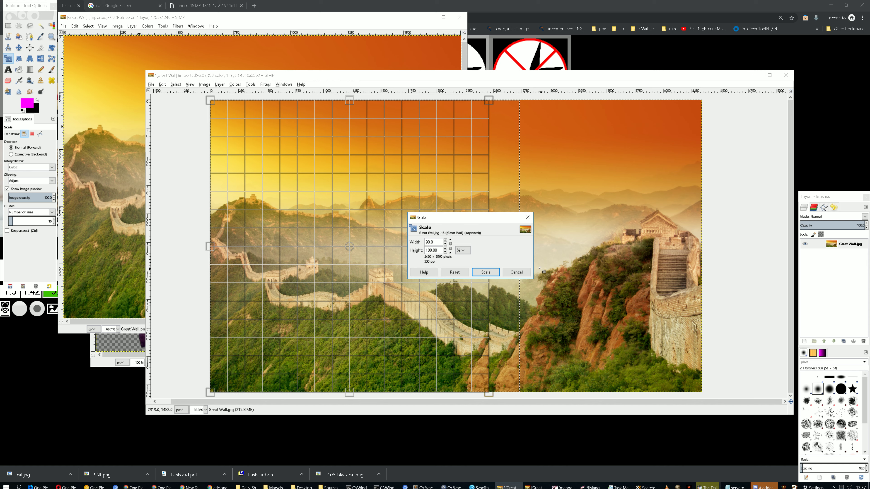
left_click(477, 276)
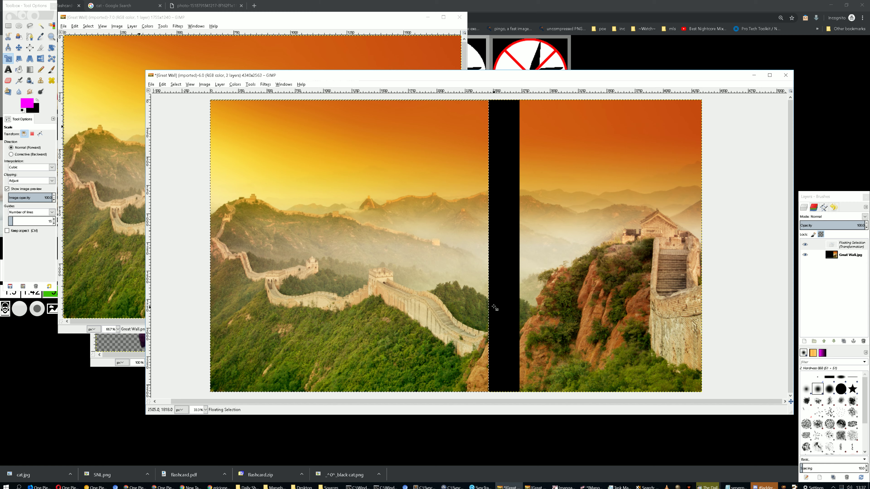
Step: Try Autocrop Image on the photo, and anchor the floating scaled section
left_click(205, 84)
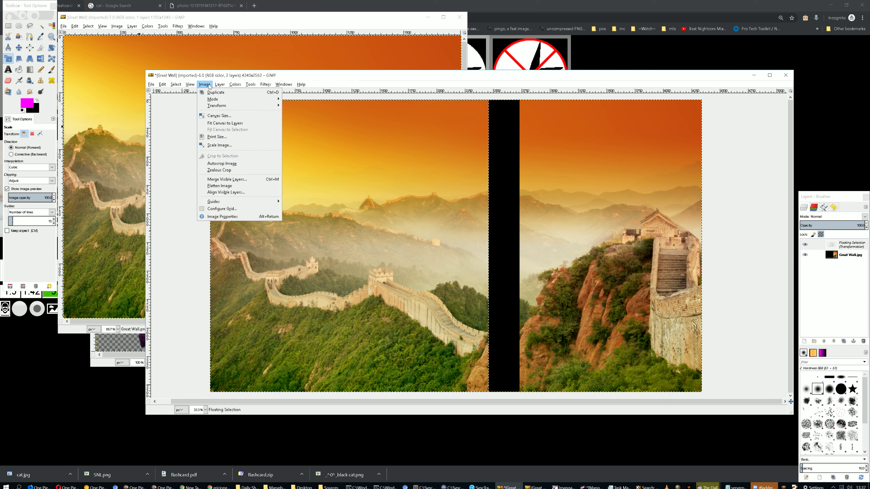
left_click(222, 164)
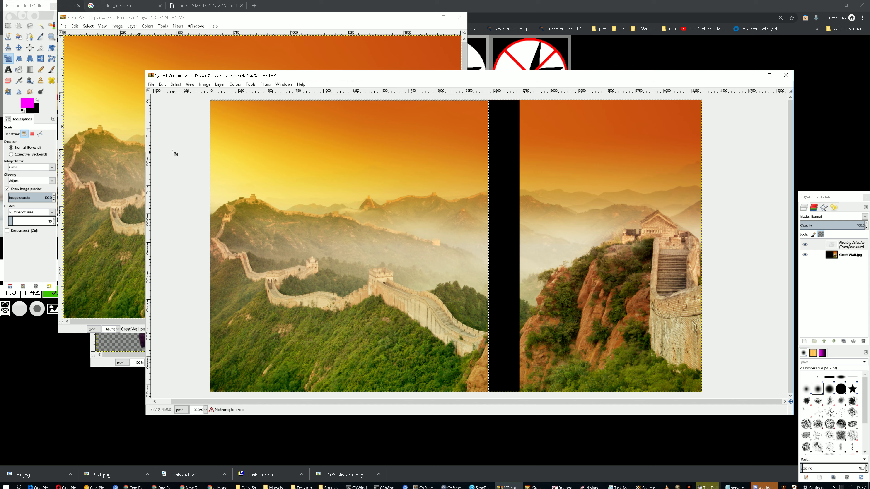
left_click(8, 25)
left_click(170, 128)
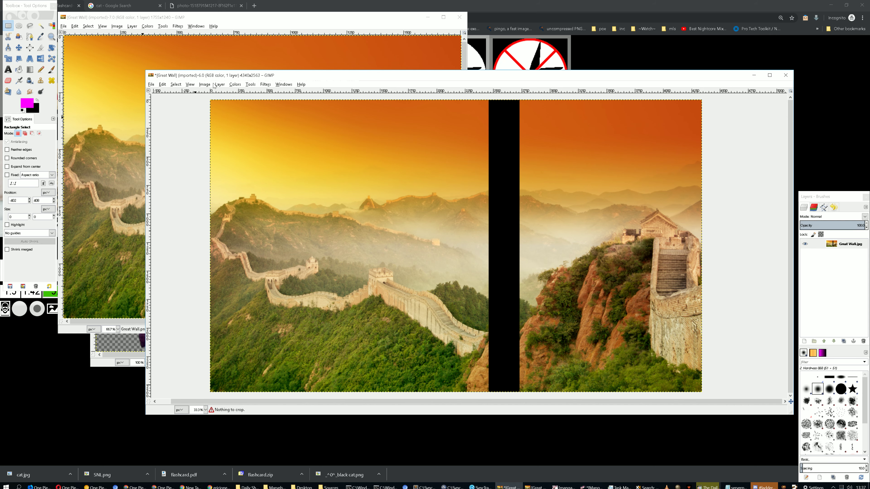
Step: Try to close the black gap between the two photo sections with Zealous Crop
left_click(205, 84)
left_click(234, 170)
left_click(209, 85)
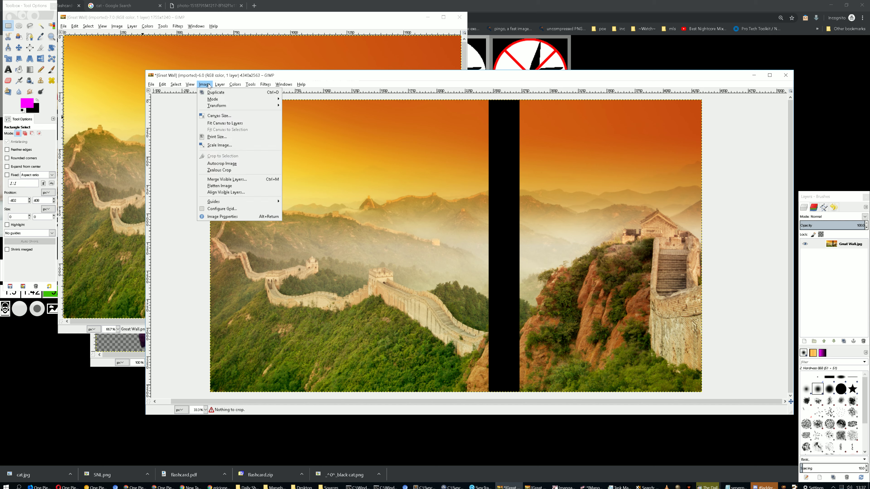
left_click(234, 169)
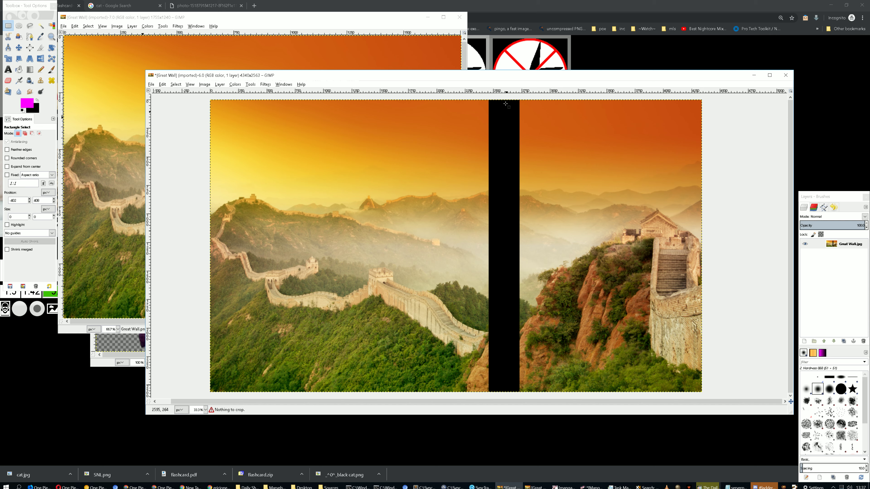
Step: Select the thin orange strip above the black gap, 273 px wide, clear it, and drop the selection
key("1")
scroll(507, 100, "up", 3)
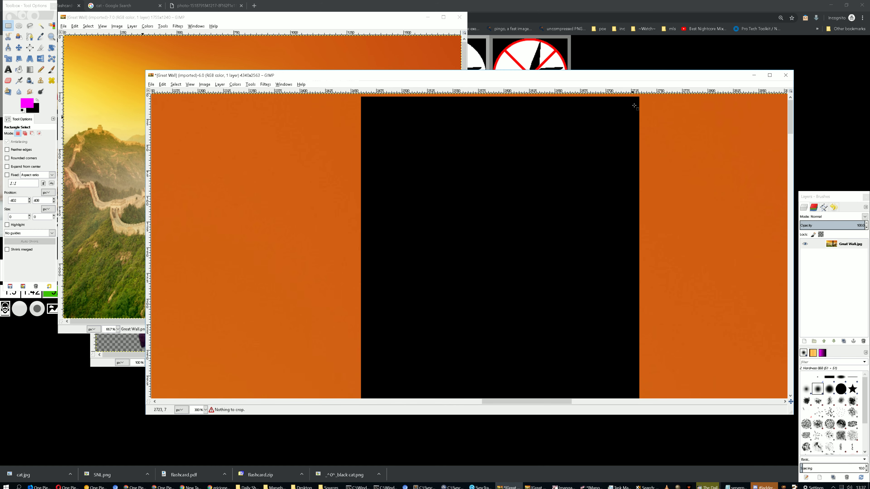
left_click_drag(639, 100, 363, 50)
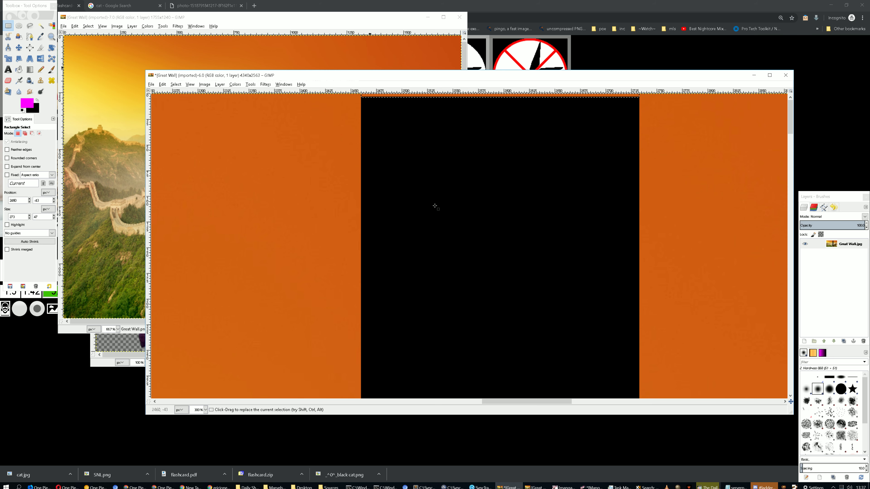
scroll(450, 237, "down", 20)
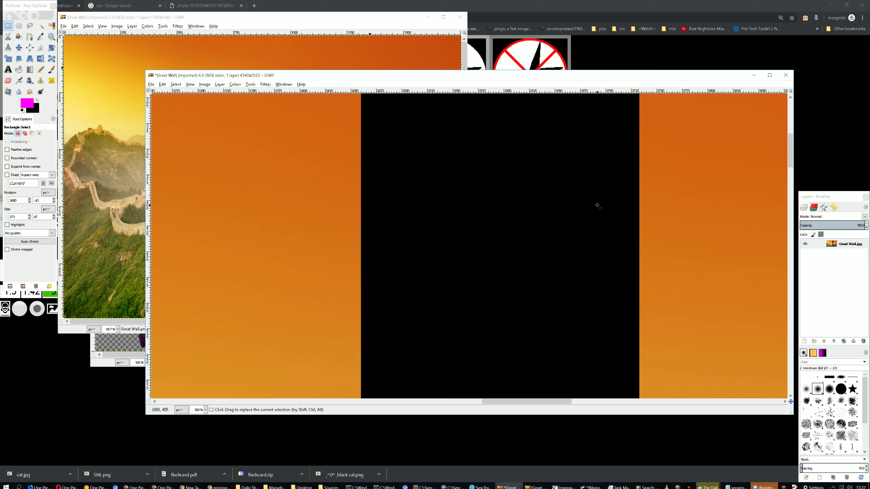
scroll(557, 233, "down", 7)
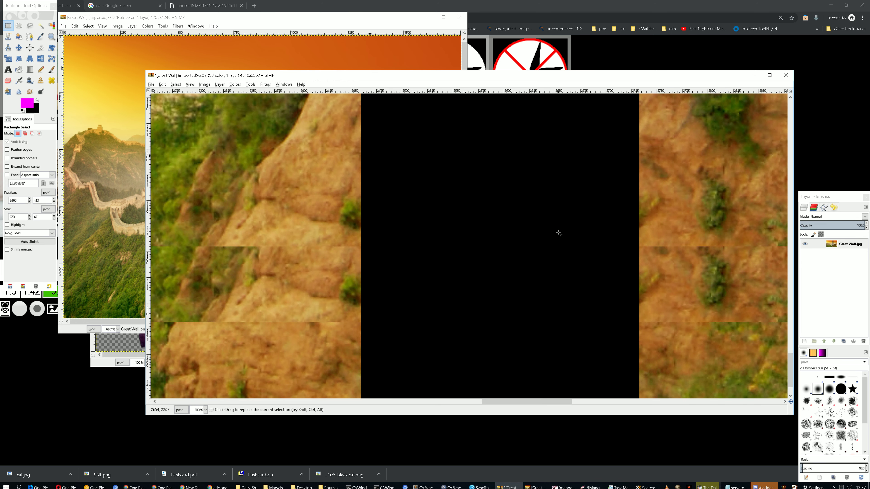
left_click(525, 234)
Step: Close the black gap between the two photo sections with Zealous Crop
scroll(492, 224, "down", 8)
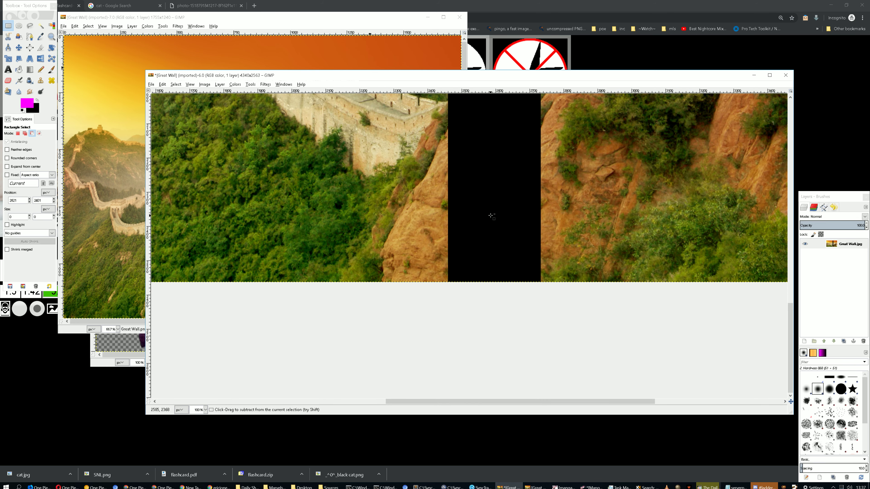
scroll(491, 215, "up", 2)
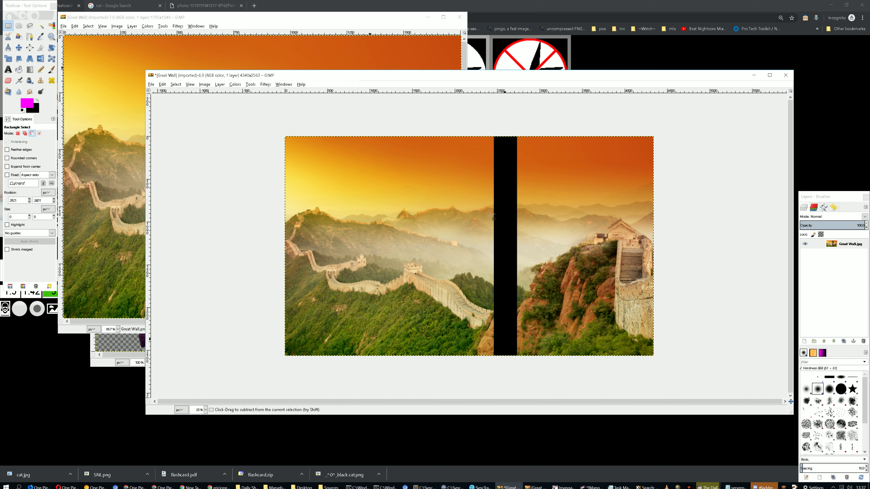
left_click(204, 85)
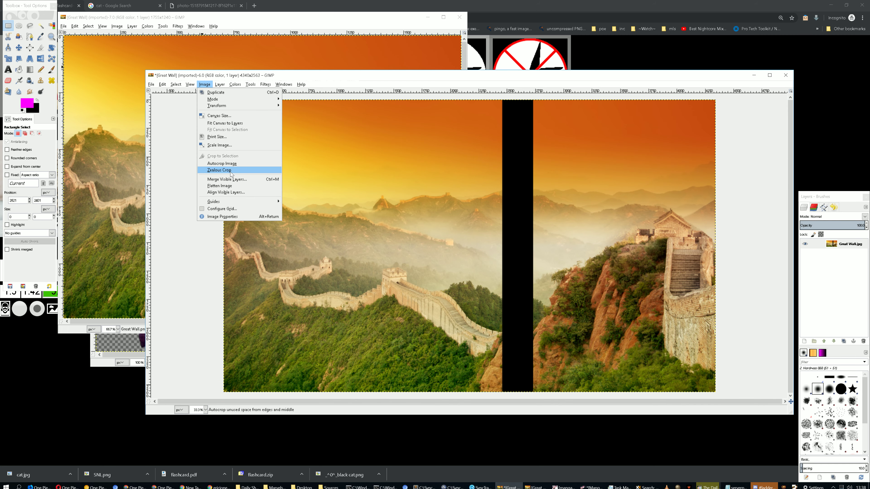
left_click(220, 170)
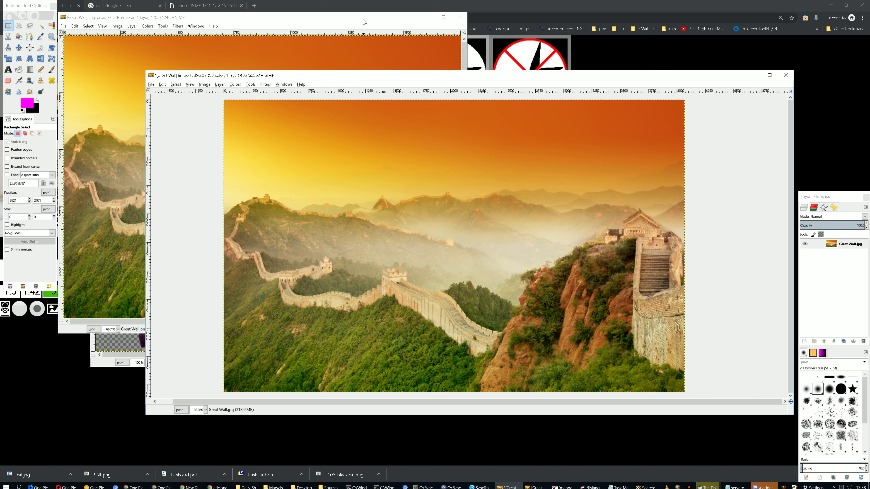
Step: Bring the Great Wall.png window forward for comparison, and return to the edited Great Wall.jpg
left_click(364, 22)
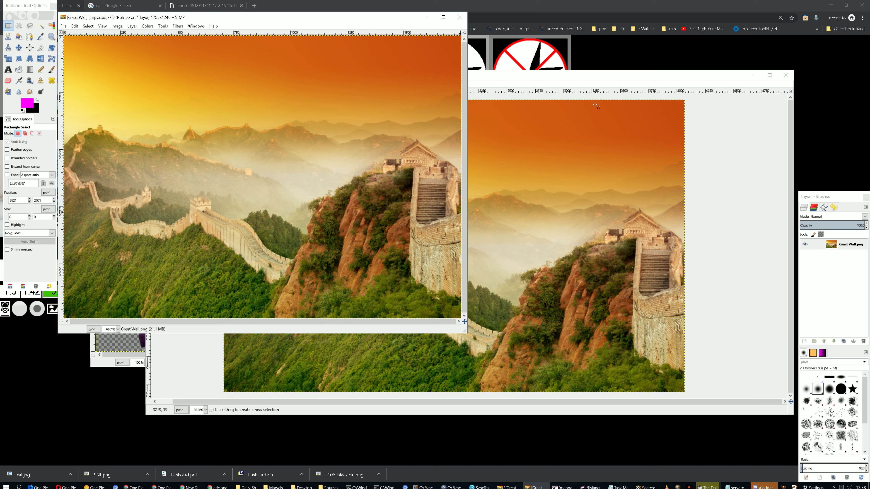
left_click(550, 250)
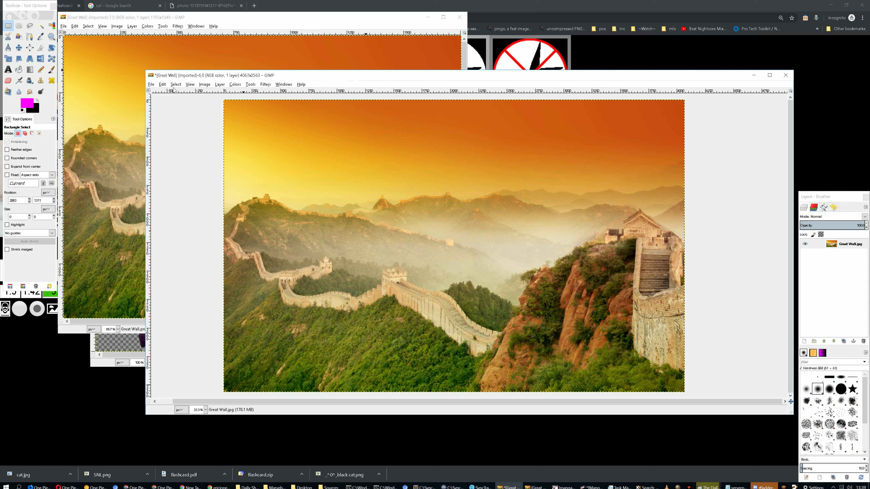
key("alt+z")
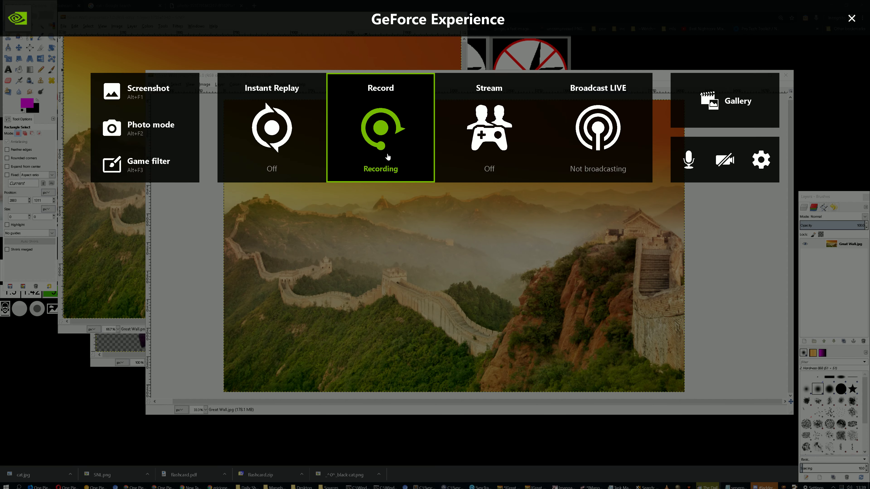